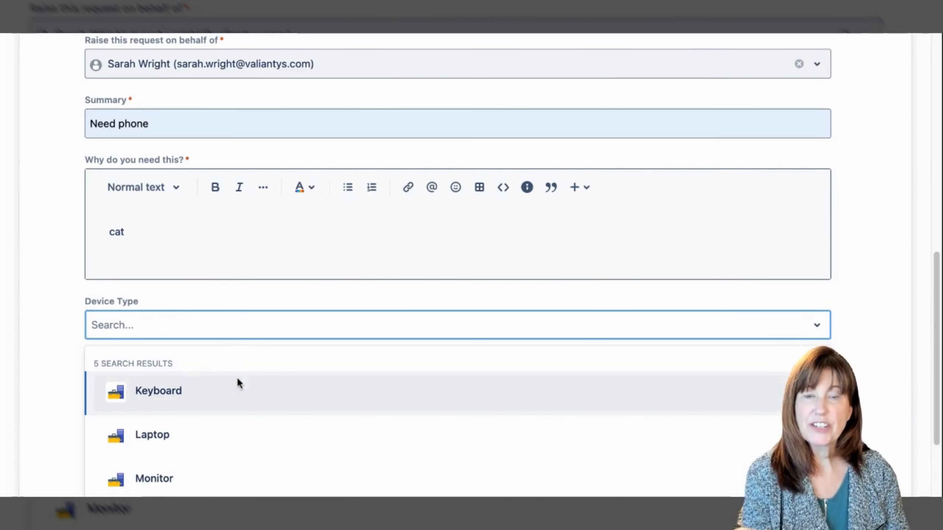
Set the device type of the "Need phone" request to Phone
{"action": "scroll", "coordinate": [248, 389], "scroll_direction": "down", "scroll_amount": 2}
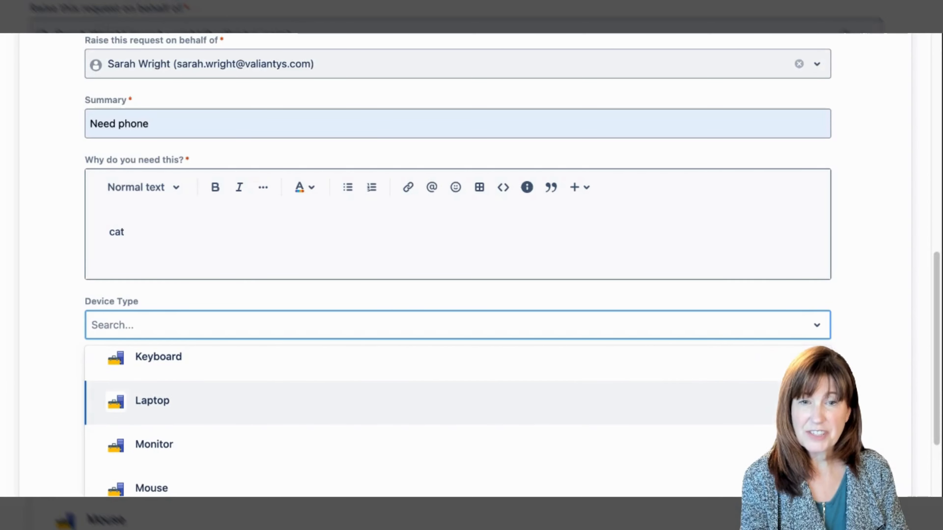
{"action": "type", "text": "phon"}
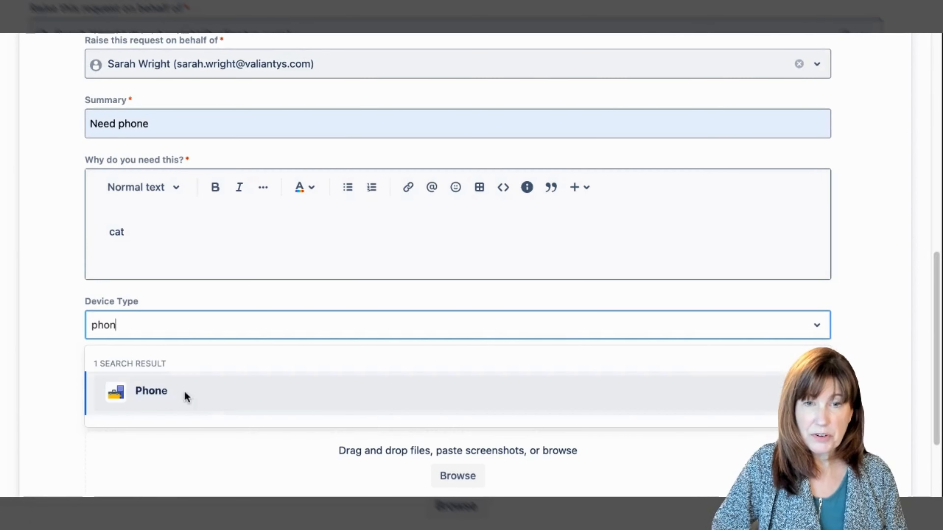
{"action": "left_click", "coordinate": [184, 392]}
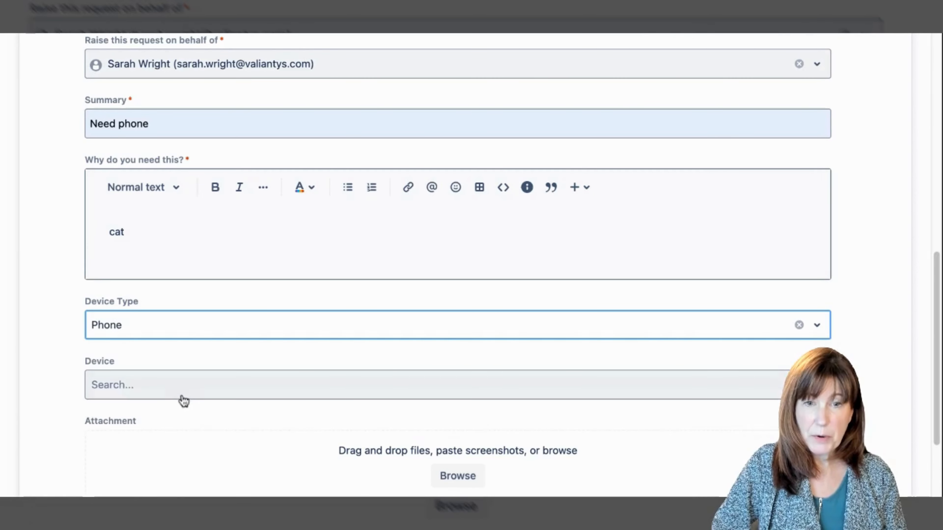
Choose the Google Pixel 9 Pro as the requested device and submit the hardware request
{"action": "left_click", "coordinate": [182, 395]}
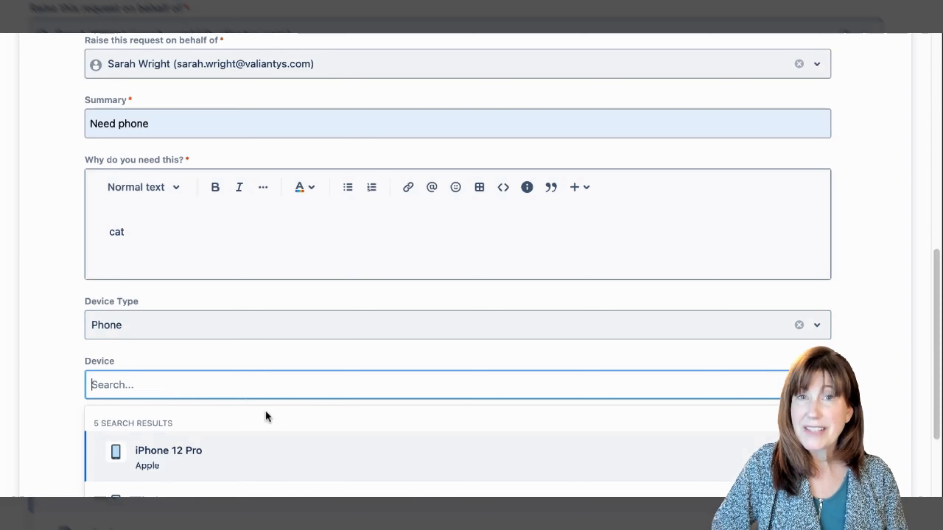
{"action": "scroll", "coordinate": [265, 410], "scroll_direction": "down", "scroll_amount": 3}
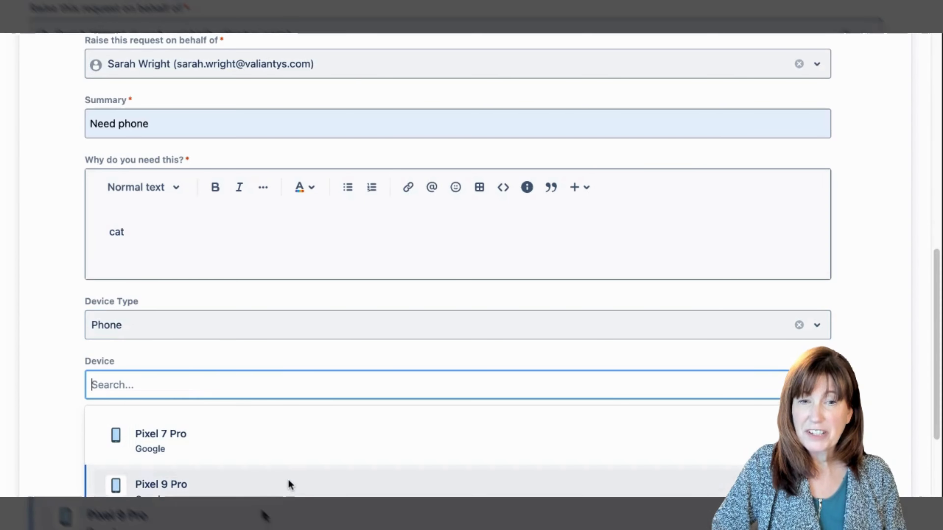
{"action": "left_click", "coordinate": [288, 481]}
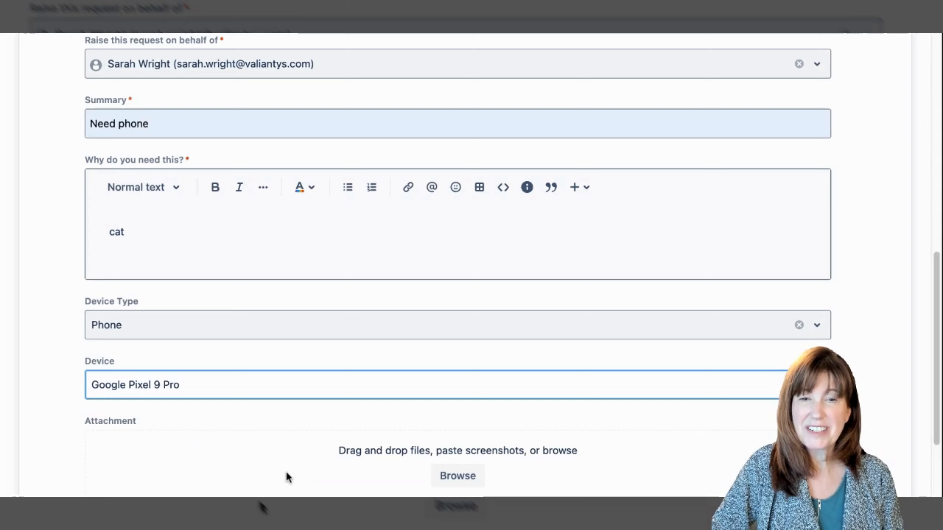
{"action": "scroll", "coordinate": [286, 471], "scroll_direction": "down", "scroll_amount": 3}
{"action": "left_click", "coordinate": [119, 413]}
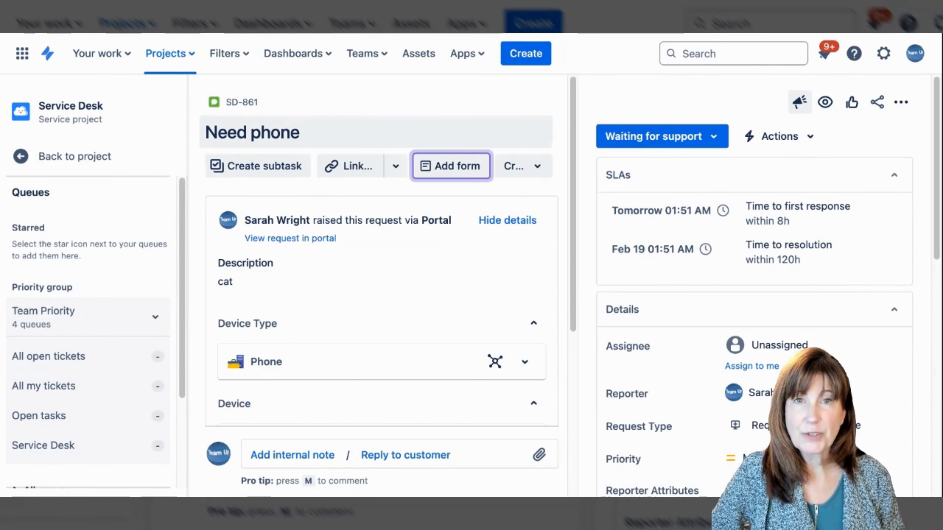
Inspect the object details and relationship graph of the Service Desk queue linked to the "Need phone" ticket
{"action": "key", "text": "i"}
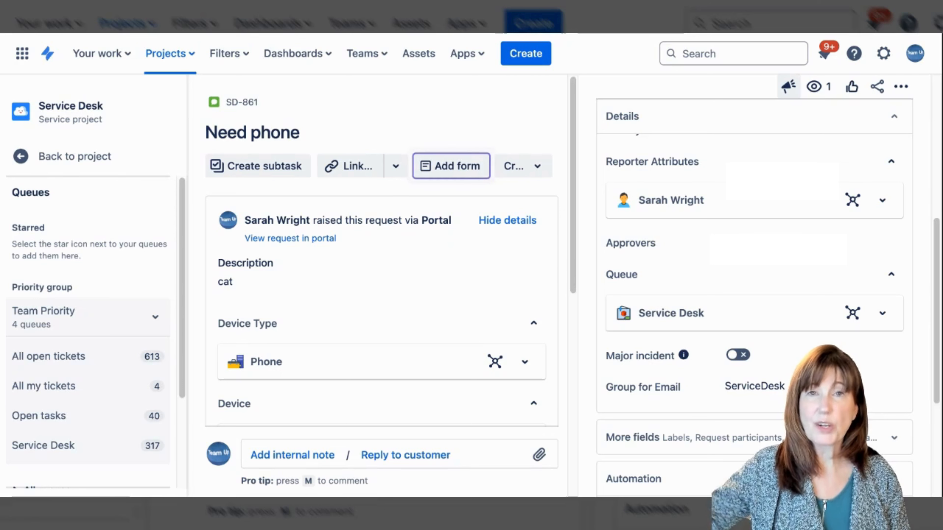
{"action": "scroll", "coordinate": [754, 297], "scroll_direction": "down", "scroll_amount": 3}
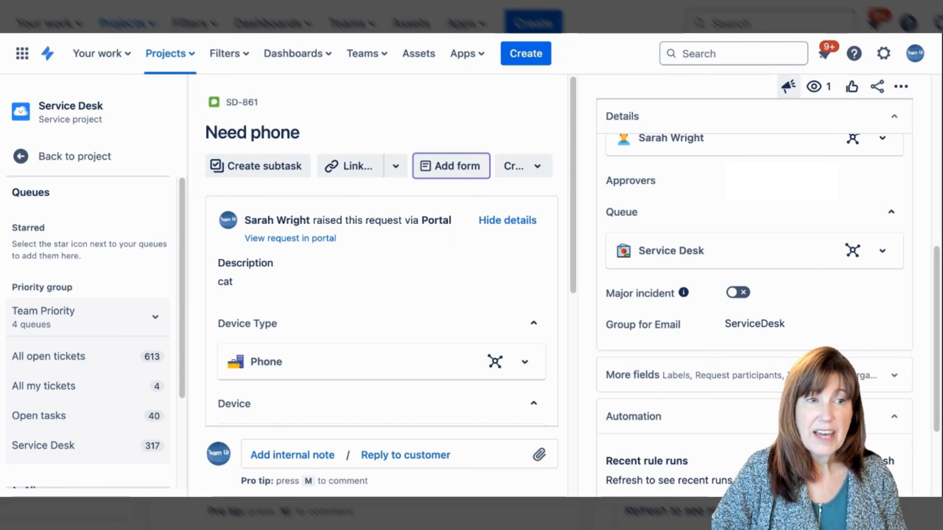
{"action": "left_click", "coordinate": [853, 250]}
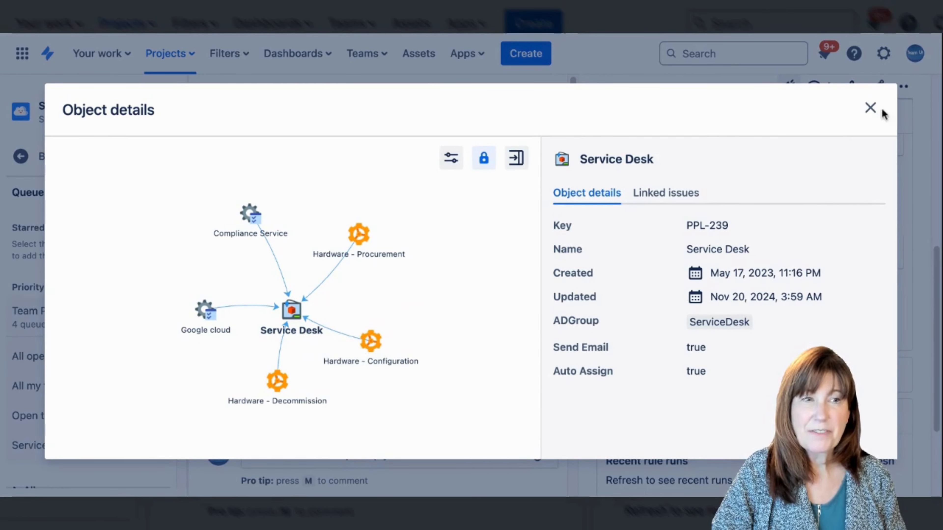
{"action": "left_click", "coordinate": [873, 110]}
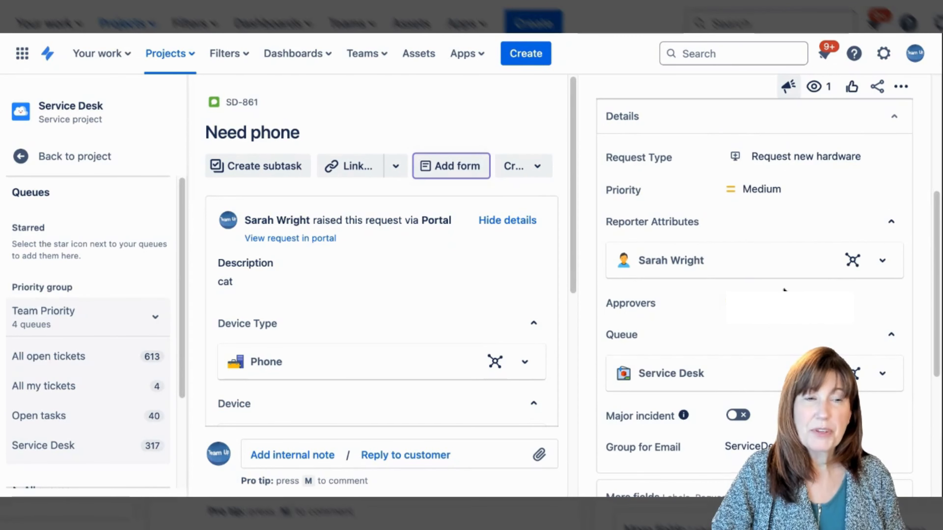
Examine the reporter's linked objects and personal attributes in the object details, down to the subscribed services
{"action": "left_click", "coordinate": [851, 261]}
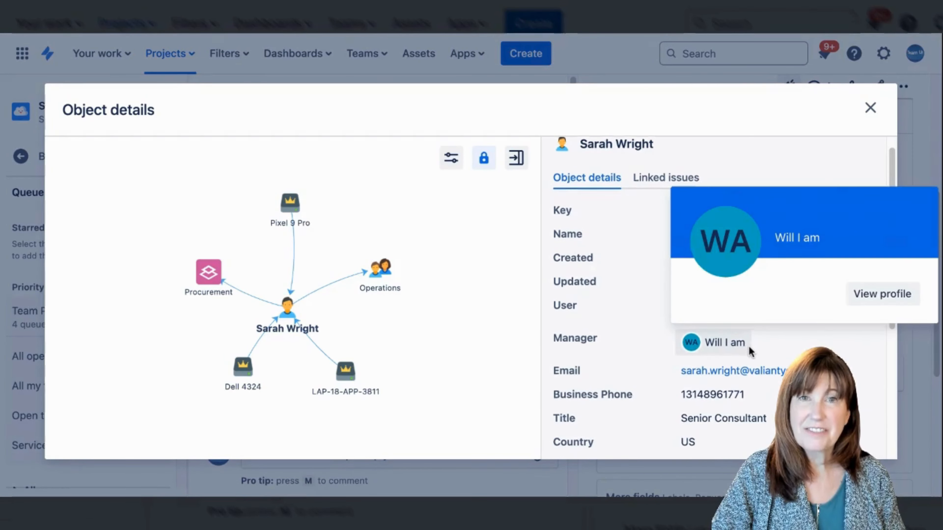
{"action": "scroll", "coordinate": [748, 345], "scroll_direction": "down", "scroll_amount": 1}
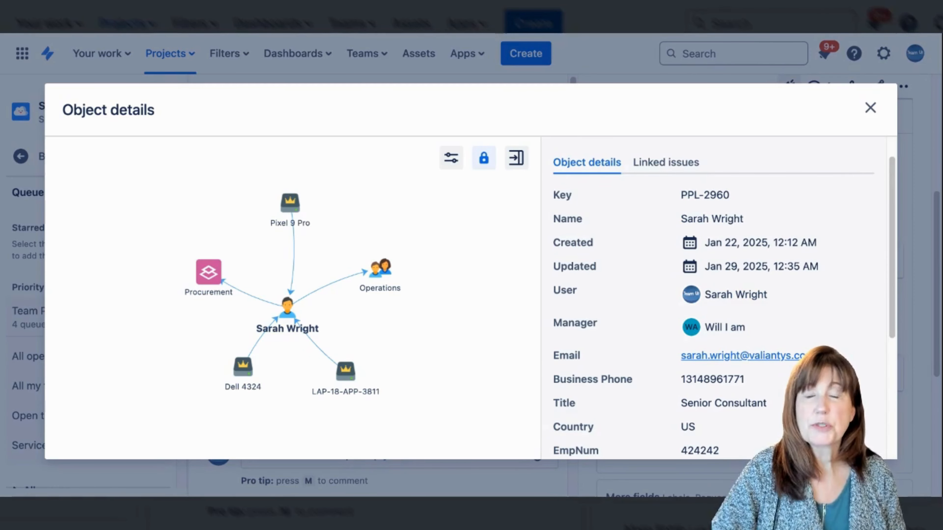
{"action": "scroll", "coordinate": [724, 302], "scroll_direction": "down", "scroll_amount": 10}
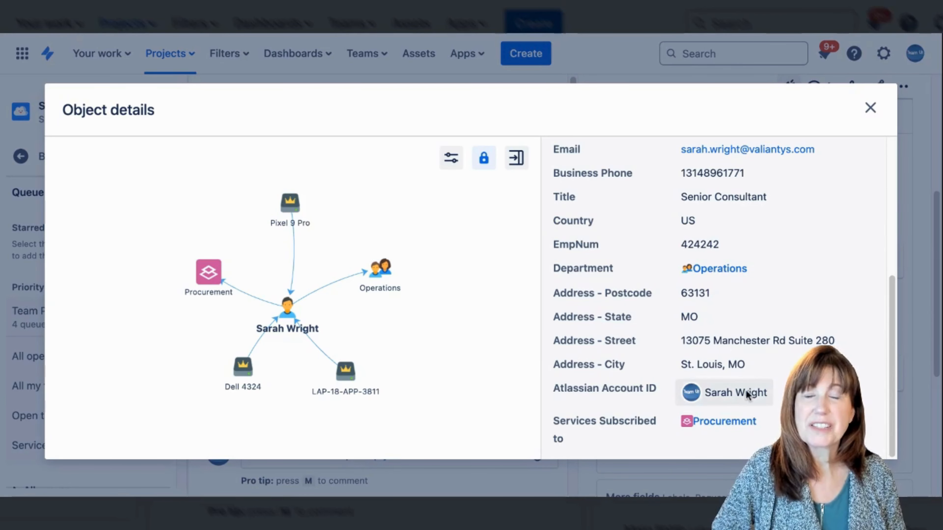
{"action": "mouse_move", "coordinate": [747, 394]}
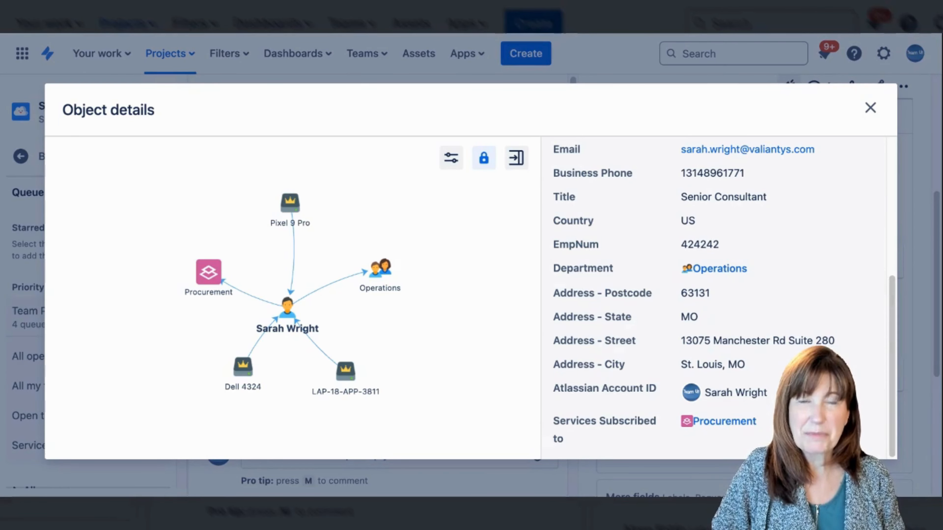
{"action": "left_click", "coordinate": [870, 109]}
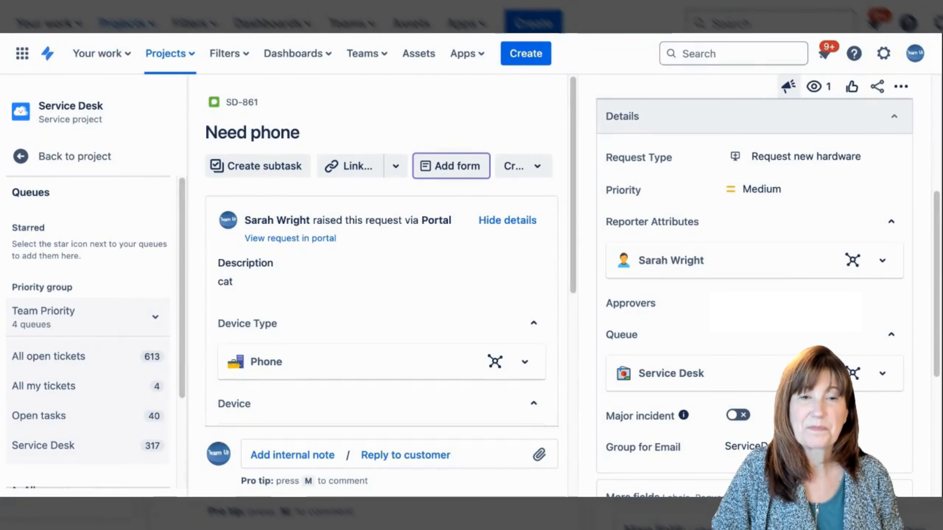
View the object details of the Pixel 9 Pro device requested in the ticket
{"action": "scroll", "coordinate": [396, 368], "scroll_direction": "down", "scroll_amount": 4}
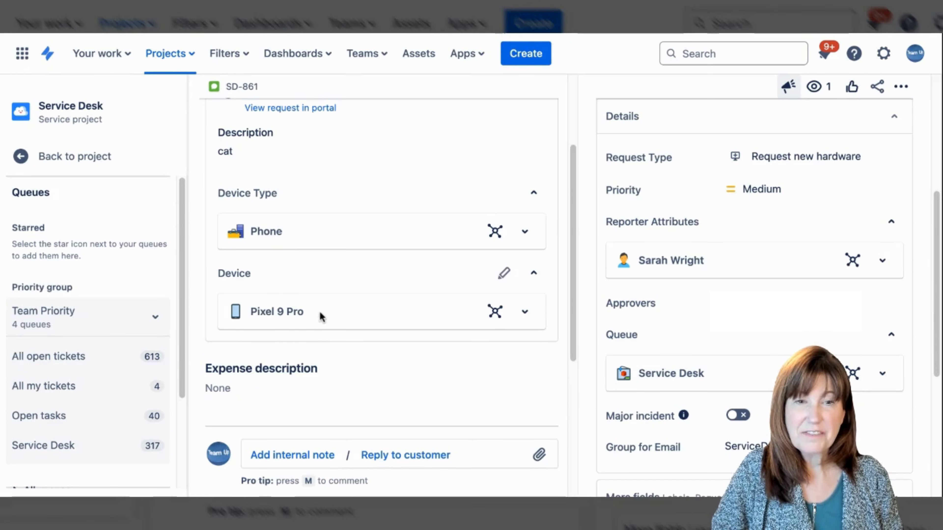
{"action": "left_click", "coordinate": [495, 311]}
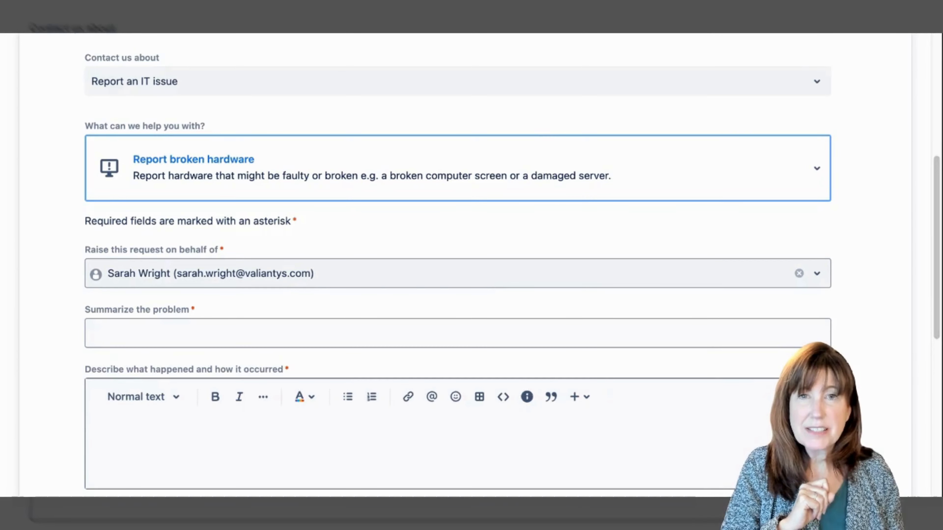
Enter "broken" as both the problem summary and the description in the broken hardware report
{"action": "scroll", "coordinate": [488, 282], "scroll_direction": "down", "scroll_amount": 2}
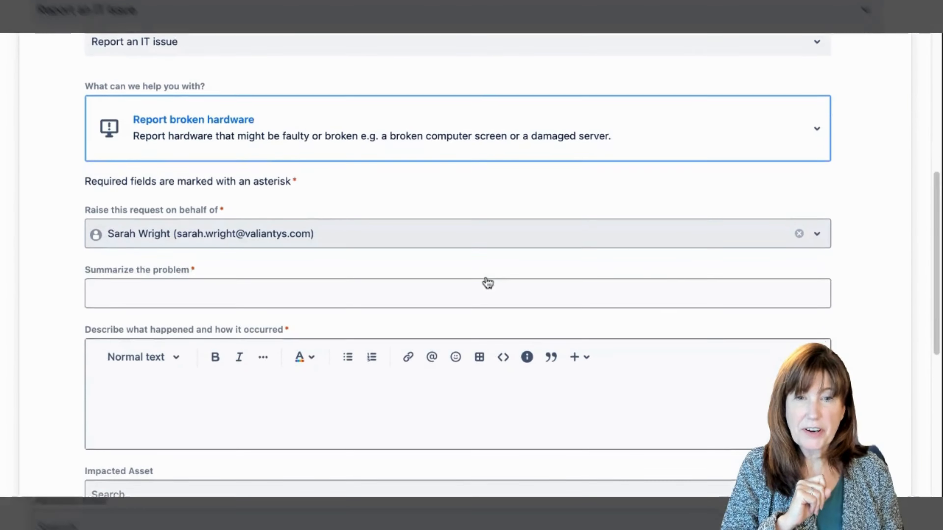
{"action": "left_click", "coordinate": [474, 279]}
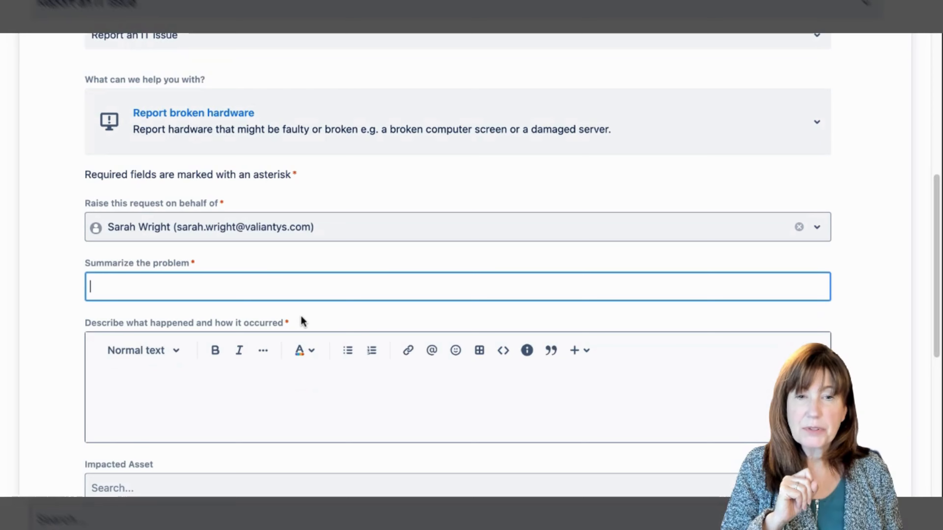
{"action": "type", "text": "broken"}
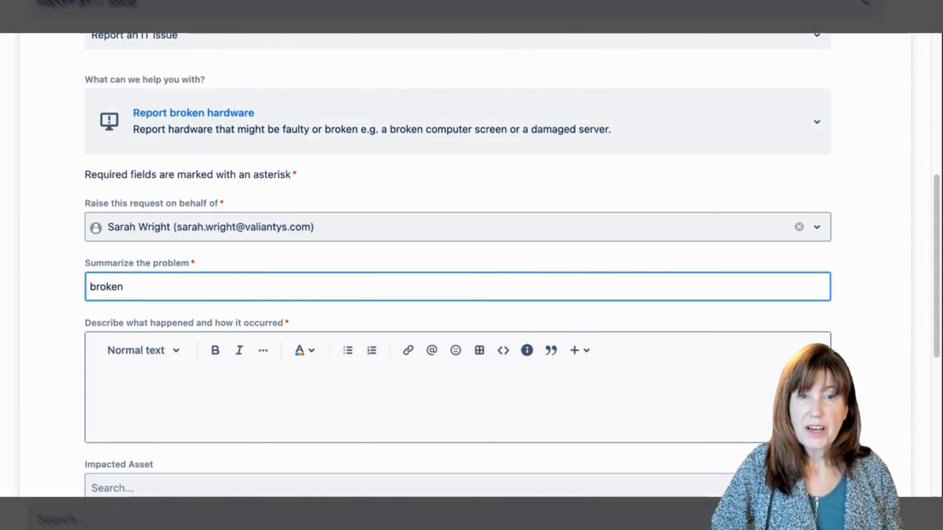
{"action": "left_click", "coordinate": [299, 396]}
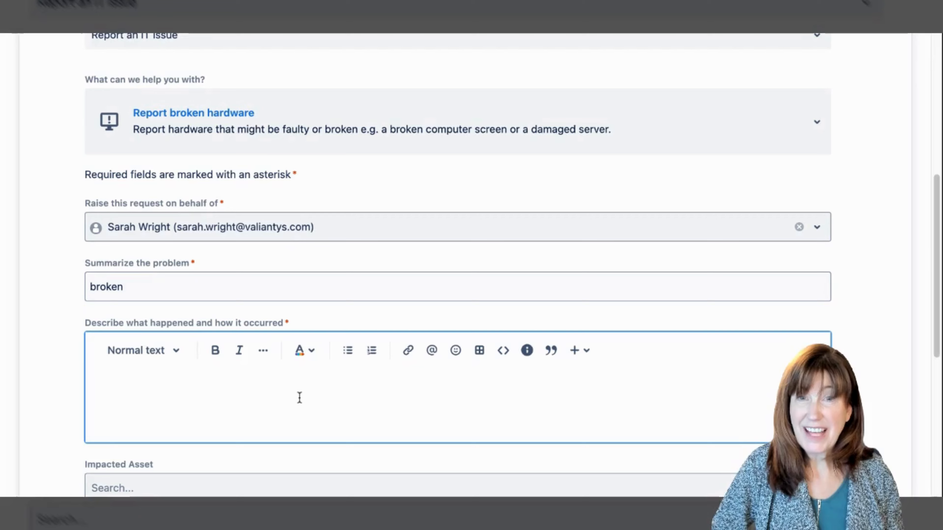
{"action": "scroll", "coordinate": [299, 394], "scroll_direction": "down", "scroll_amount": 2}
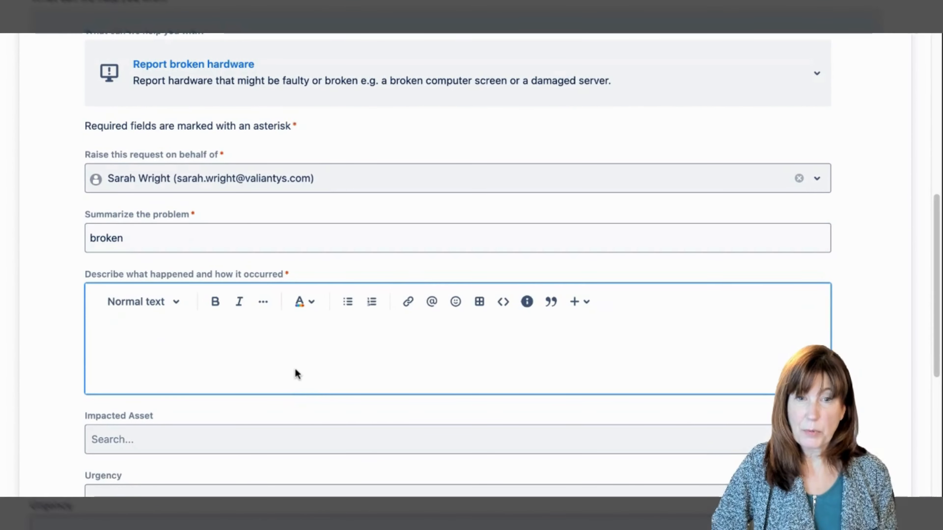
{"action": "type", "text": "broken"}
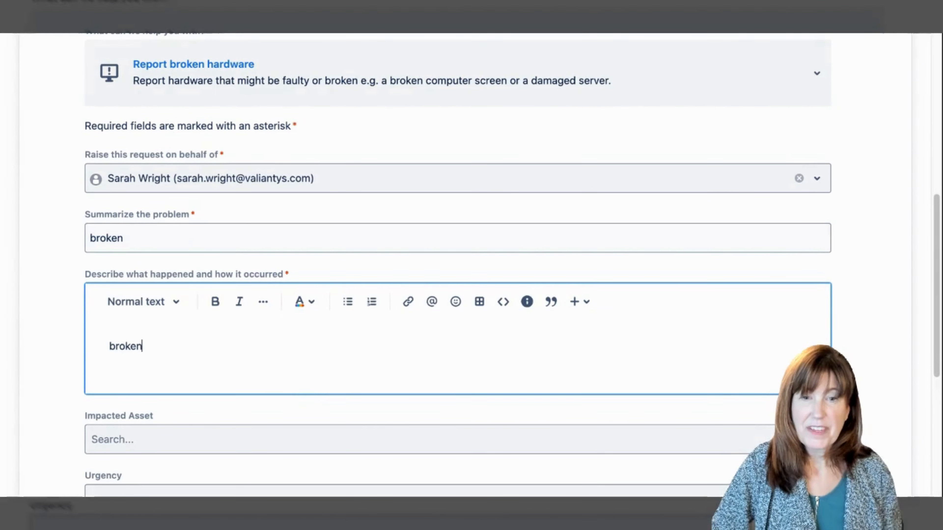
Select the reporter's Pixel 9 Pro as the impacted asset of the broken hardware report
{"action": "scroll", "coordinate": [323, 347], "scroll_direction": "down", "scroll_amount": 4}
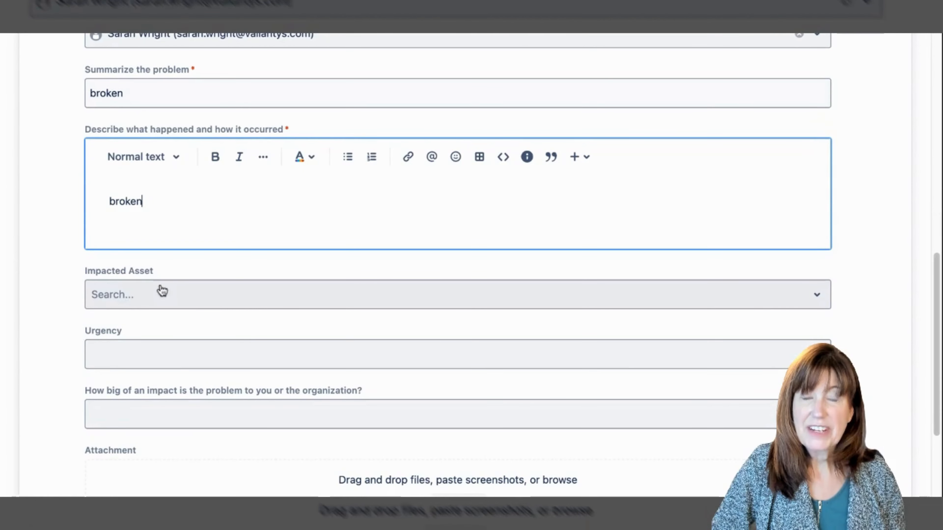
{"action": "left_click", "coordinate": [163, 294]}
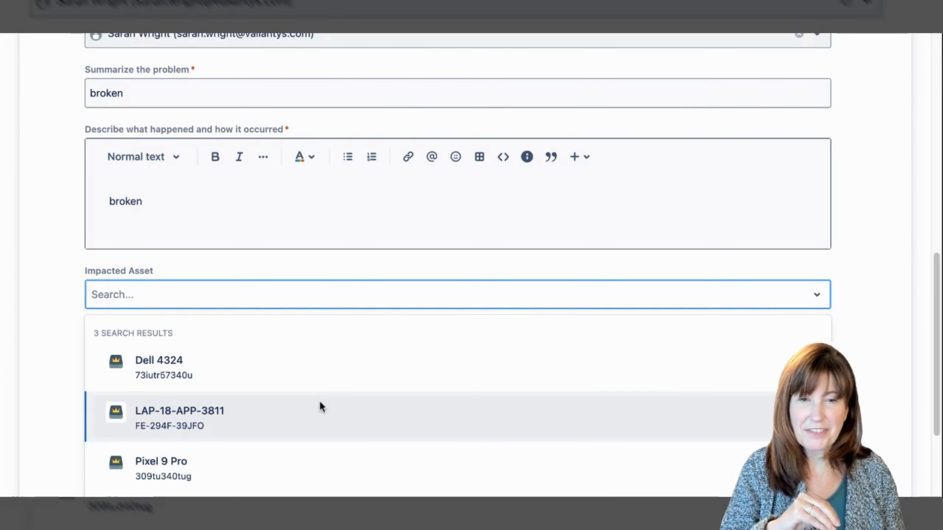
{"action": "left_click", "coordinate": [304, 472]}
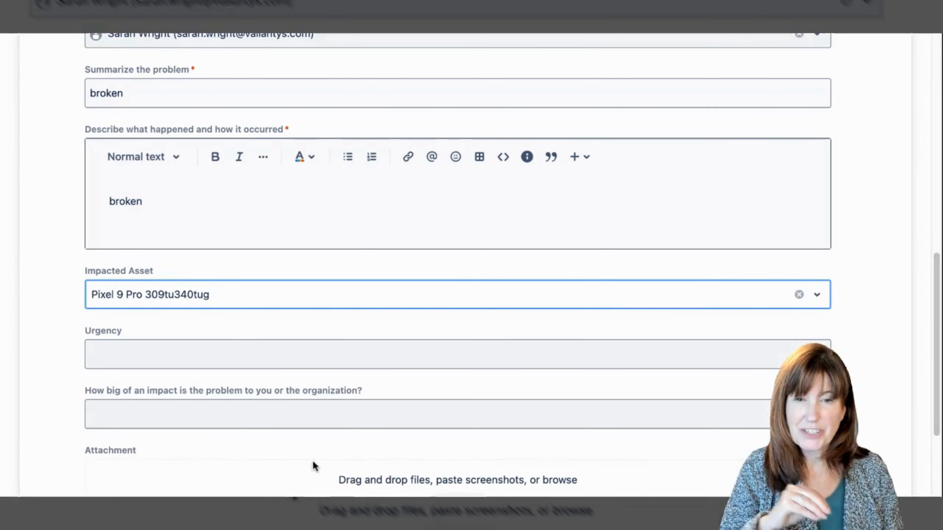
Send the broken hardware report with urgency Low and impact Minor / Localized
{"action": "scroll", "coordinate": [316, 464], "scroll_direction": "down", "scroll_amount": 3}
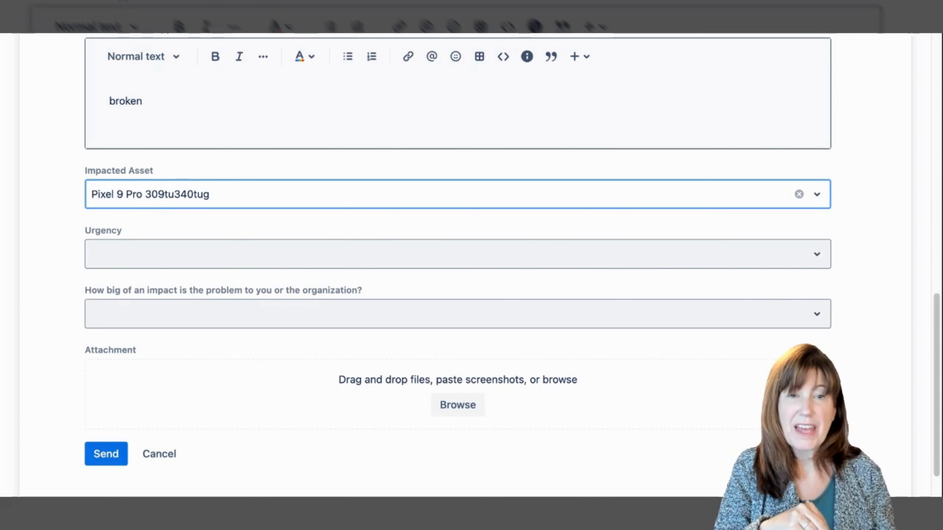
{"action": "left_click", "coordinate": [256, 261]}
{"action": "left_click", "coordinate": [239, 364]}
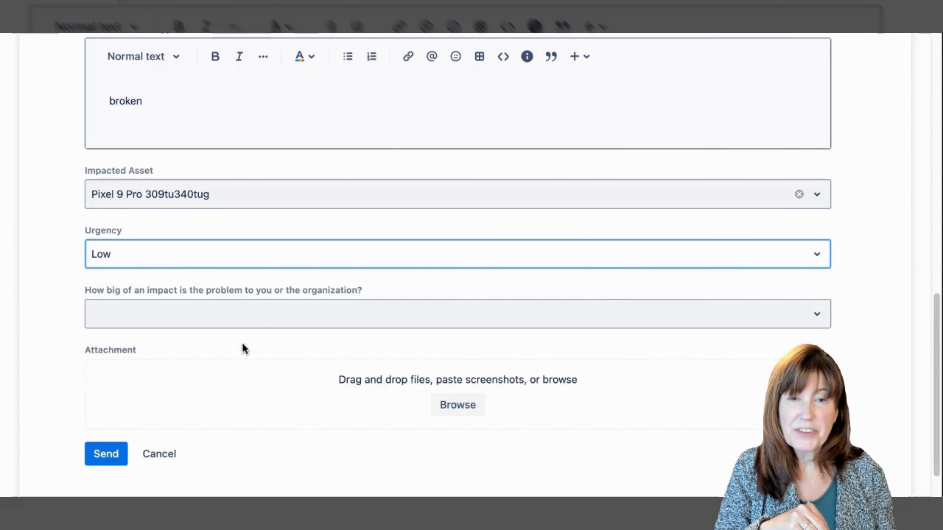
{"action": "left_click", "coordinate": [250, 323]}
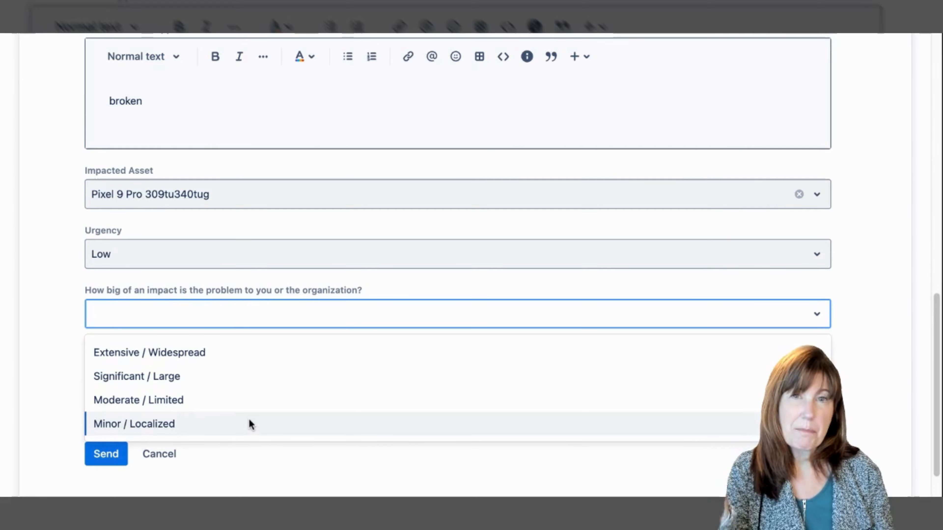
{"action": "left_click", "coordinate": [250, 424]}
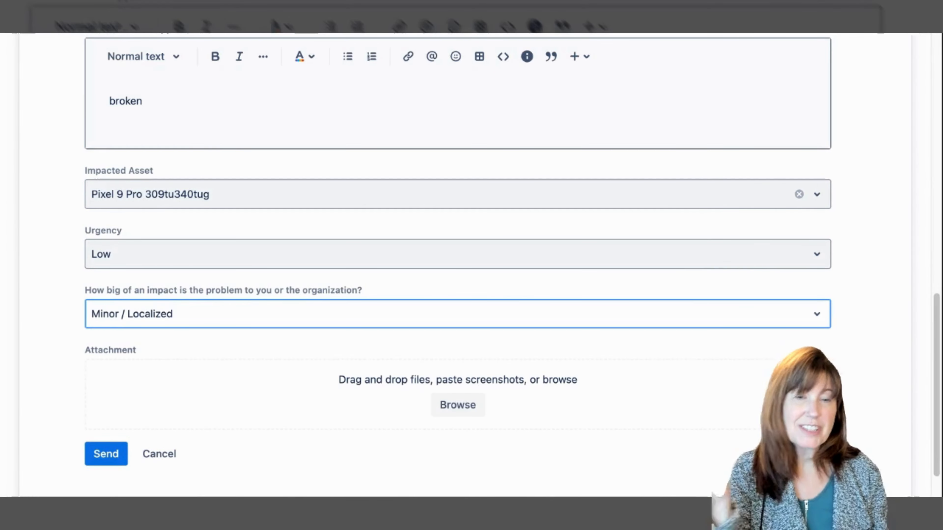
{"action": "left_click", "coordinate": [117, 460]}
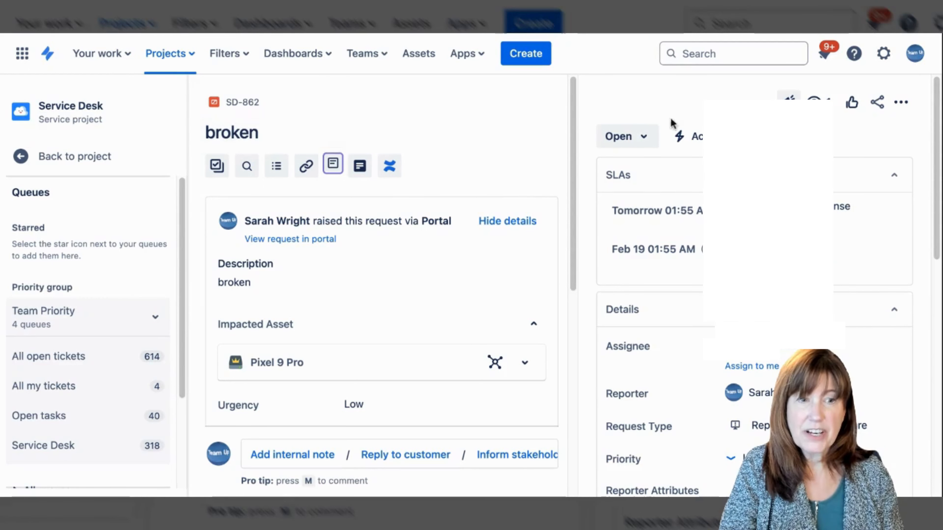
Review the "broken" ticket's details, including its priority, reporter attributes, approvers, queue and impacted asset
{"action": "scroll", "coordinate": [710, 360], "scroll_direction": "down", "scroll_amount": 3}
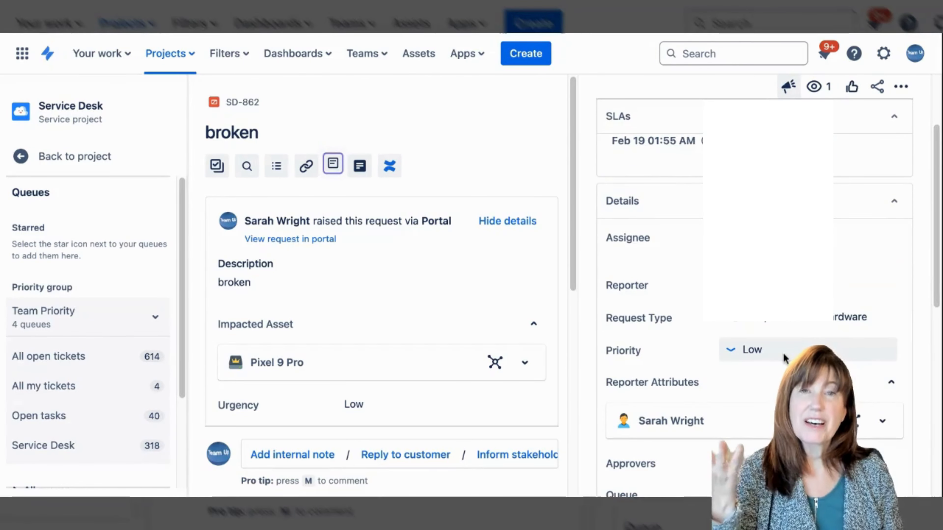
{"action": "scroll", "coordinate": [784, 358], "scroll_direction": "down", "scroll_amount": 2}
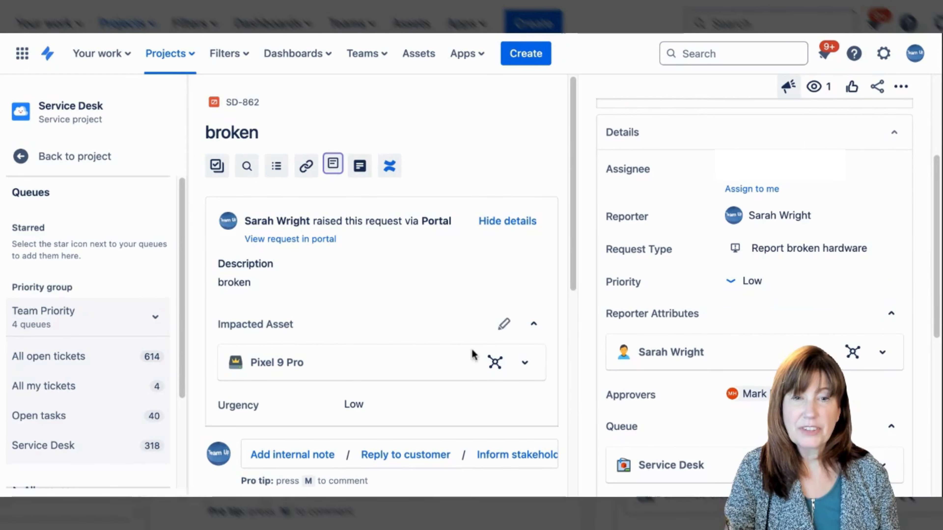
{"action": "scroll", "coordinate": [460, 350], "scroll_direction": "down", "scroll_amount": 3}
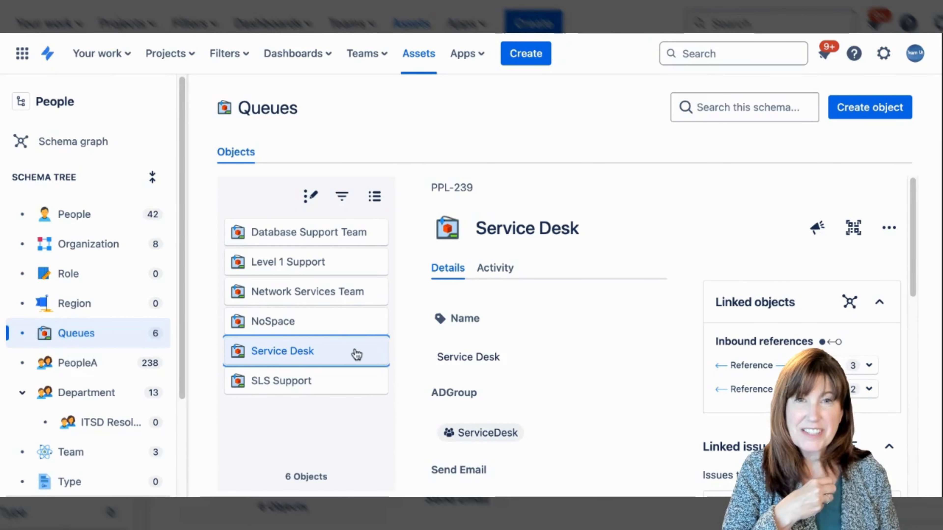
Review the Service Desk queue object's attributes and linked issues, and open the reporter's record among the People objects
{"action": "scroll", "coordinate": [572, 358], "scroll_direction": "down", "scroll_amount": 2}
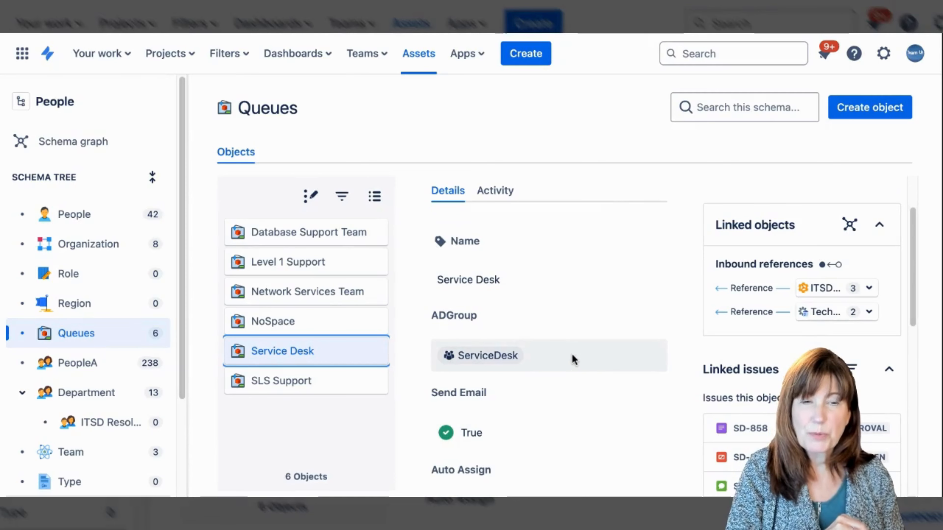
{"action": "scroll", "coordinate": [573, 360], "scroll_direction": "down", "scroll_amount": 3}
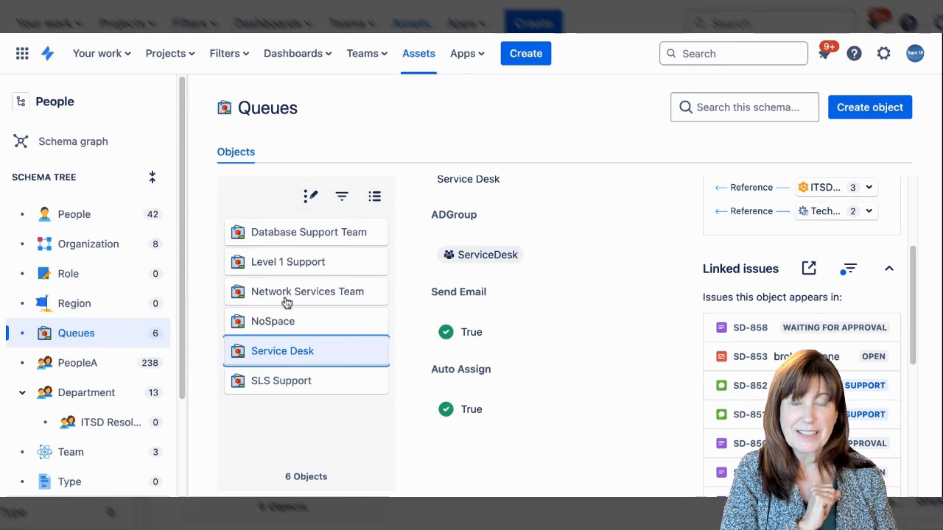
{"action": "left_click", "coordinate": [105, 216]}
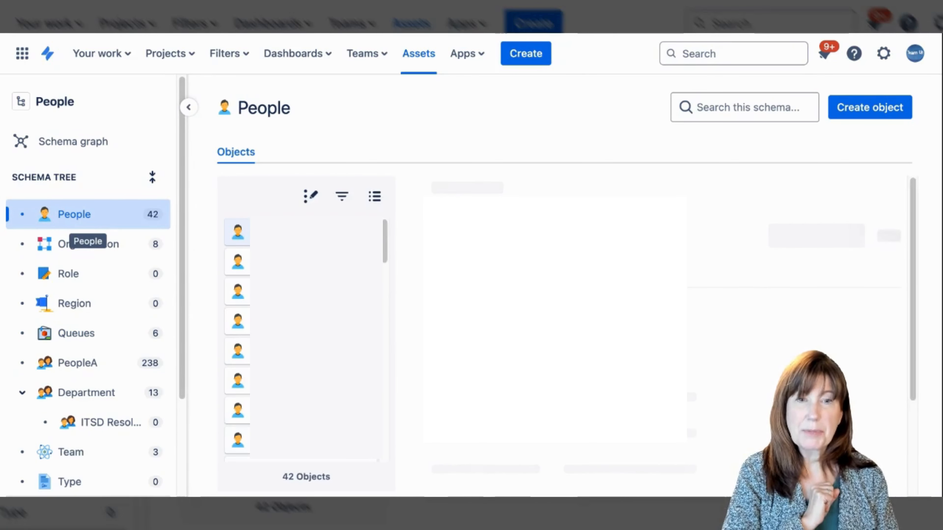
{"action": "scroll", "coordinate": [306, 340], "scroll_direction": "down", "scroll_amount": 7}
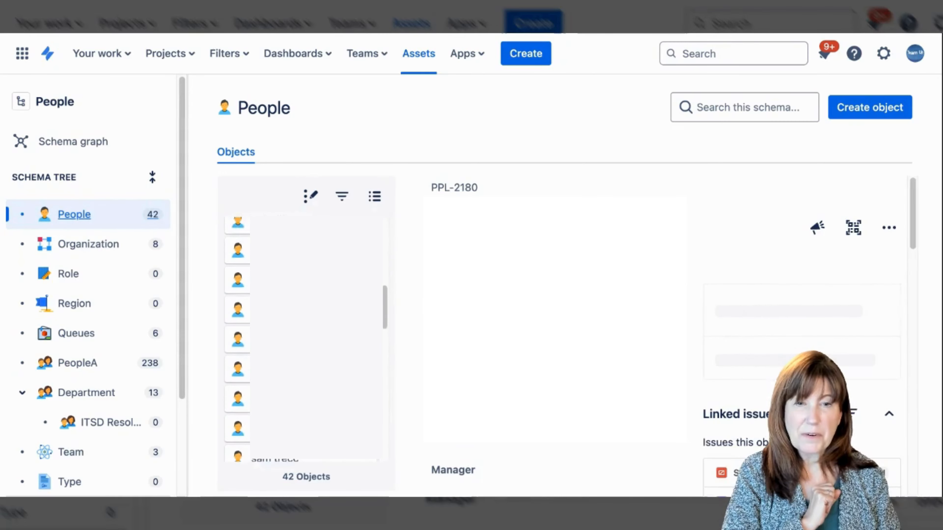
{"action": "left_click", "coordinate": [237, 404]}
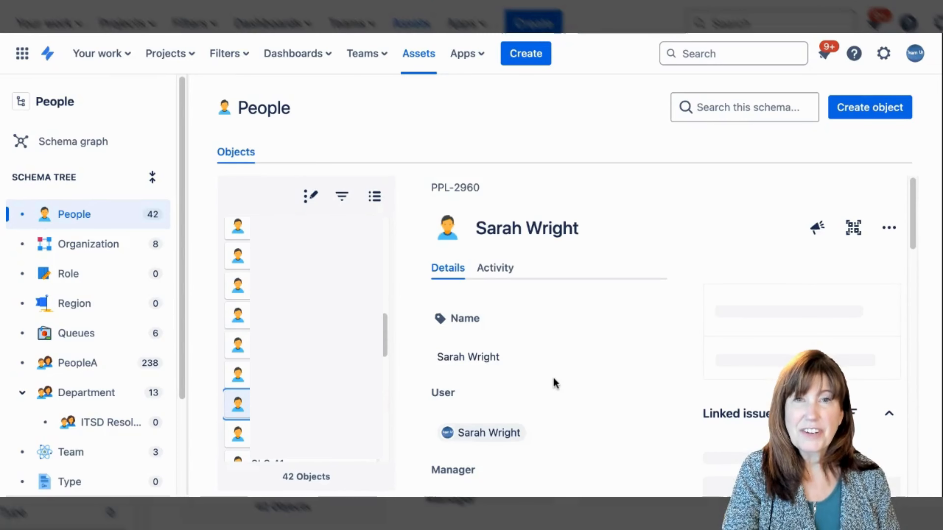
Examine the reporter's People record, including manager, contact details, title, department, address, linked objects and linked issues
{"action": "scroll", "coordinate": [593, 379], "scroll_direction": "down", "scroll_amount": 5}
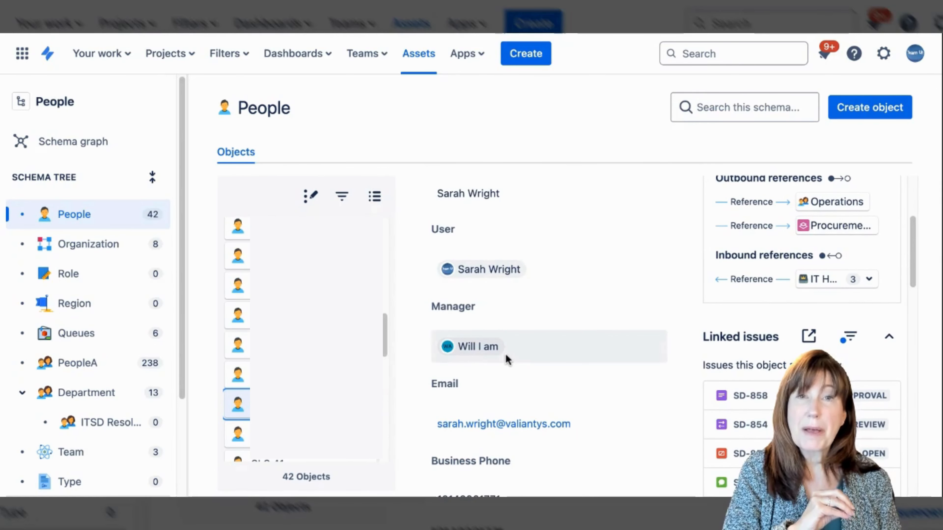
{"action": "scroll", "coordinate": [542, 410], "scroll_direction": "down", "scroll_amount": 1}
{"action": "scroll", "coordinate": [547, 419], "scroll_direction": "down", "scroll_amount": 2}
{"action": "scroll", "coordinate": [547, 413], "scroll_direction": "down", "scroll_amount": 10}
{"action": "scroll", "coordinate": [547, 413], "scroll_direction": "up", "scroll_amount": 4}
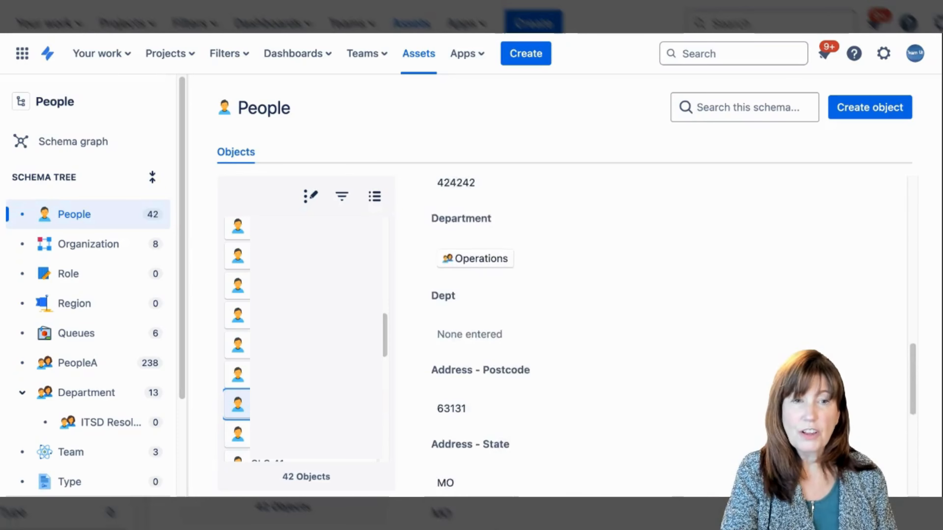
{"action": "scroll", "coordinate": [547, 414], "scroll_direction": "up", "scroll_amount": 8}
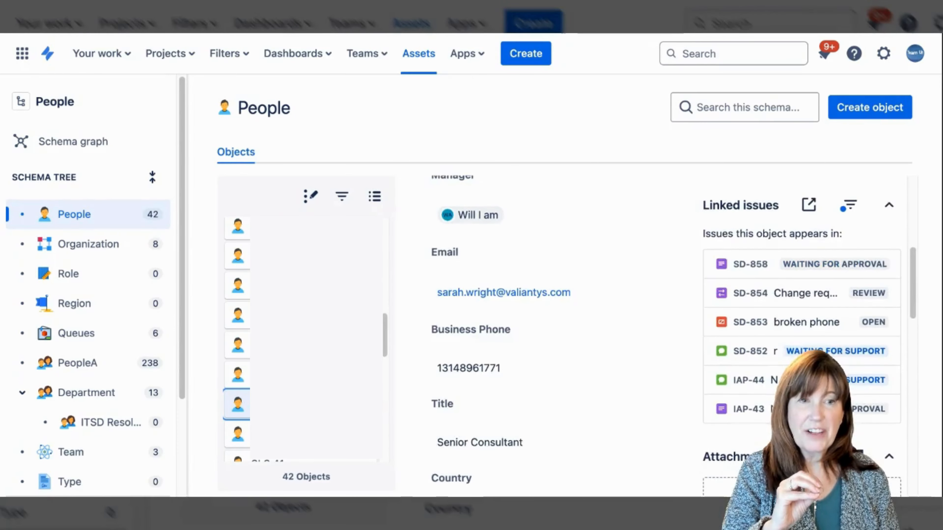
{"action": "scroll", "coordinate": [547, 413], "scroll_direction": "up", "scroll_amount": 7}
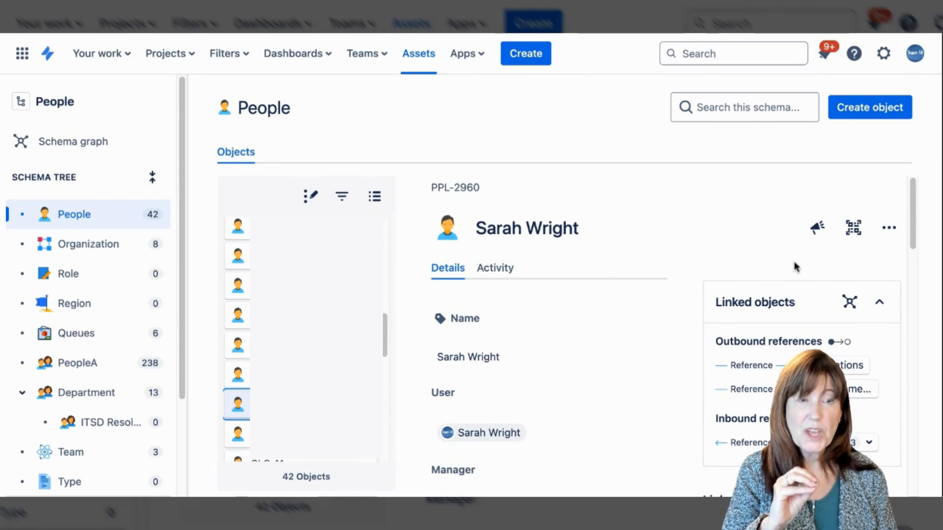
{"action": "scroll", "coordinate": [793, 268], "scroll_direction": "down", "scroll_amount": 1}
{"action": "scroll", "coordinate": [668, 334], "scroll_direction": "down", "scroll_amount": 1}
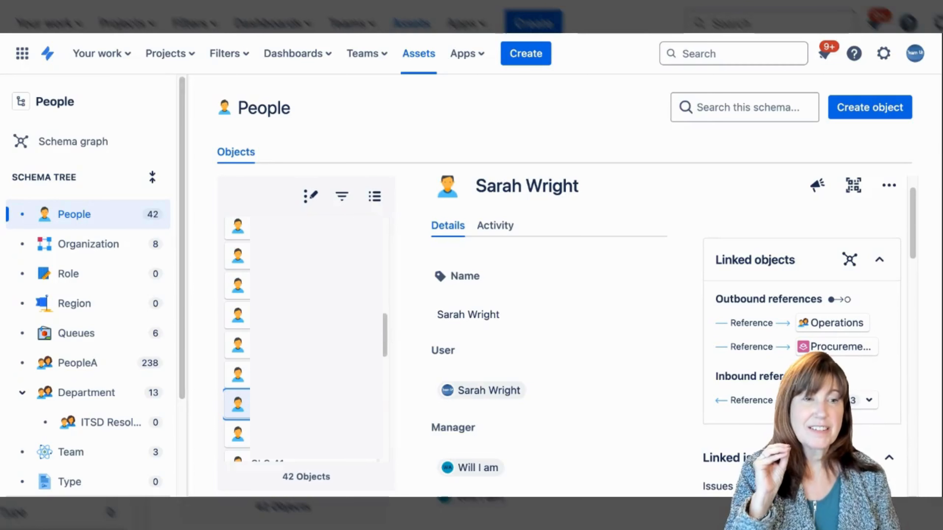
Open the Pixel 9 Pro from the reporter's inbound hardware references and review its attributes, linked objects and linked issues
{"action": "left_click", "coordinate": [869, 400]}
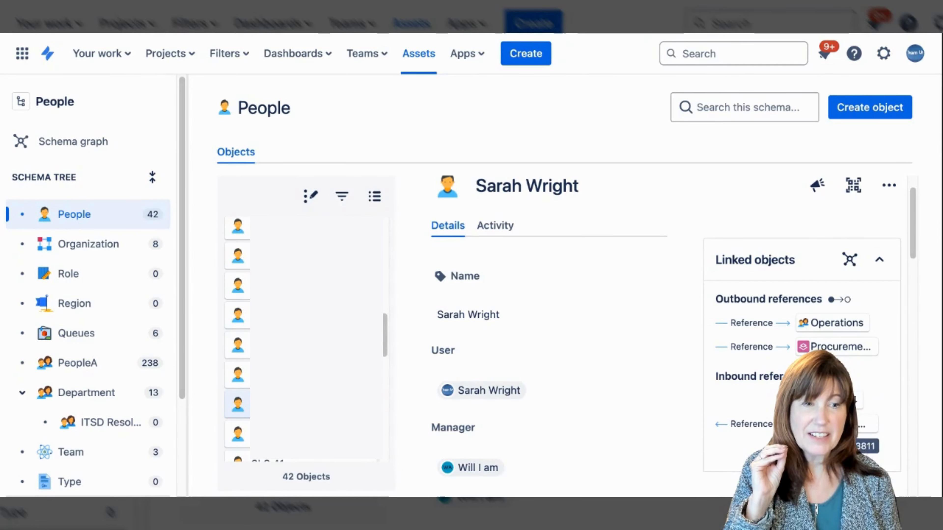
{"action": "left_click", "coordinate": [839, 423]}
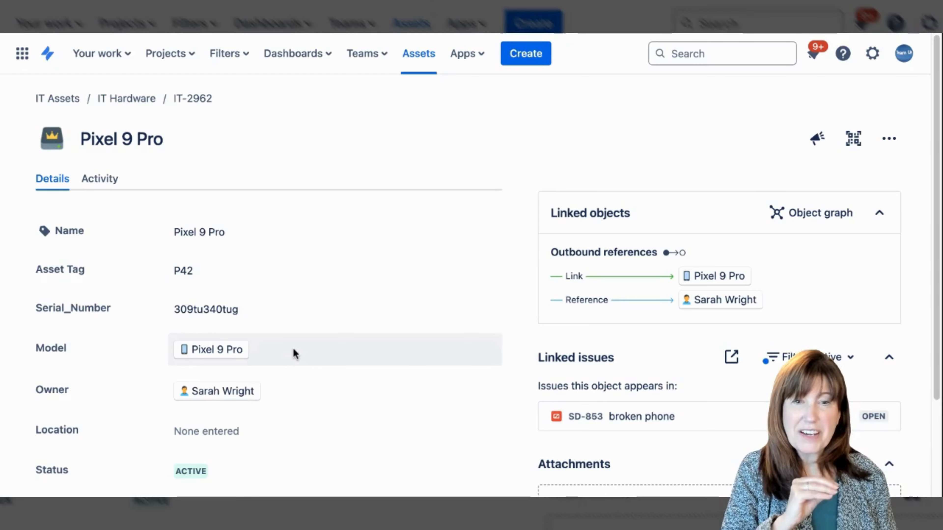
{"action": "scroll", "coordinate": [293, 353], "scroll_direction": "down", "scroll_amount": 3}
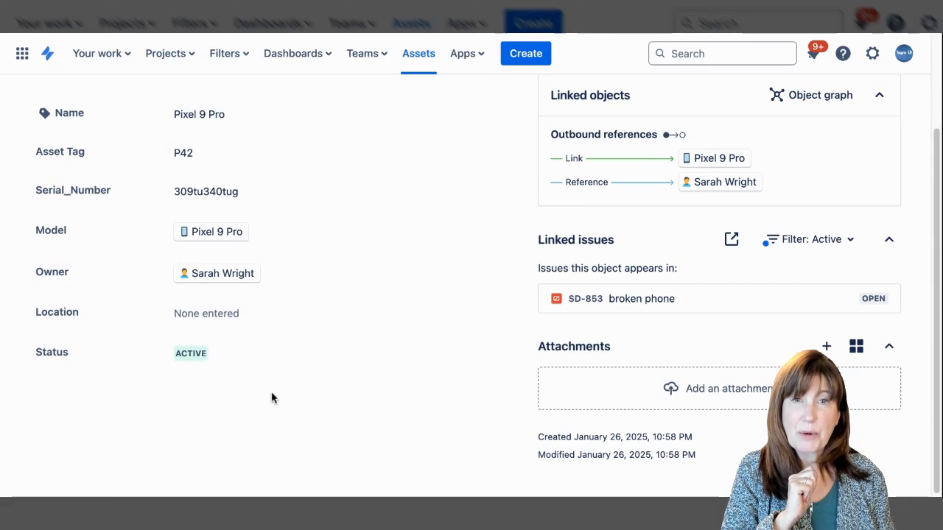
{"action": "scroll", "coordinate": [271, 392], "scroll_direction": "up", "scroll_amount": 1}
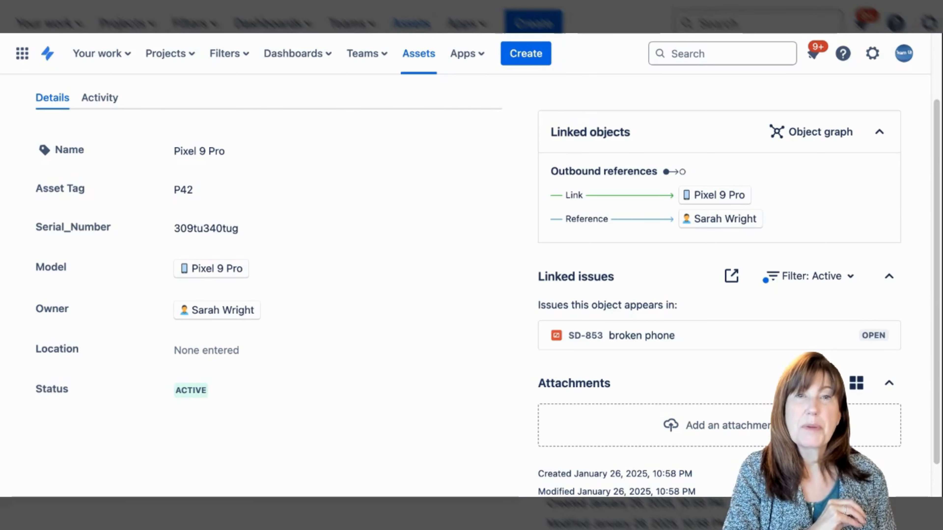
{"action": "scroll", "coordinate": [279, 362], "scroll_direction": "up", "scroll_amount": 2}
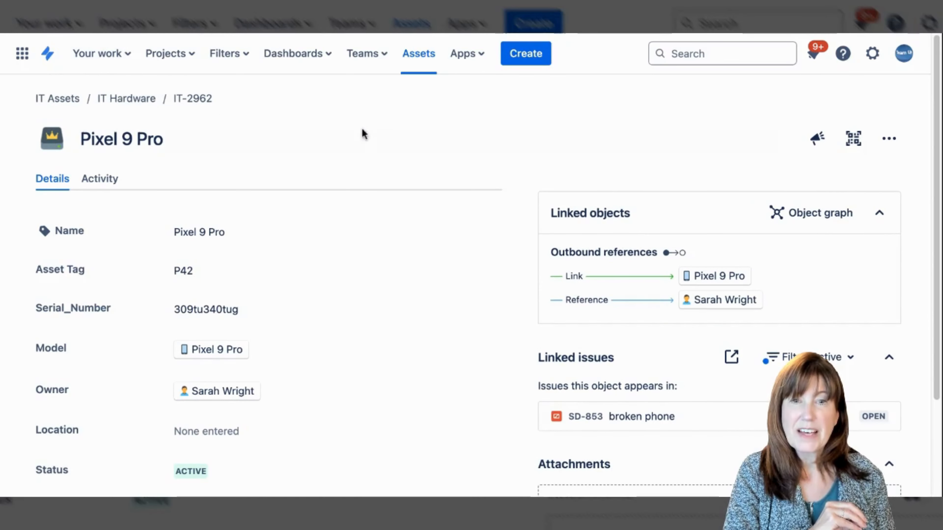
Browse the Hardware Catalog of the IT Assets schema, viewing the Supported Laptops and Supported Mobile Devices objects
{"action": "key", "text": "alt+Left"}
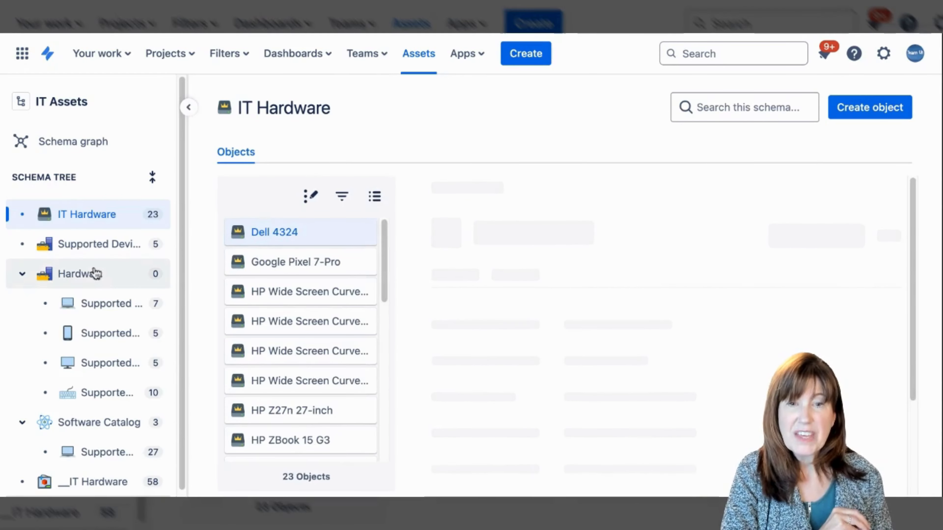
{"action": "left_click", "coordinate": [95, 274]}
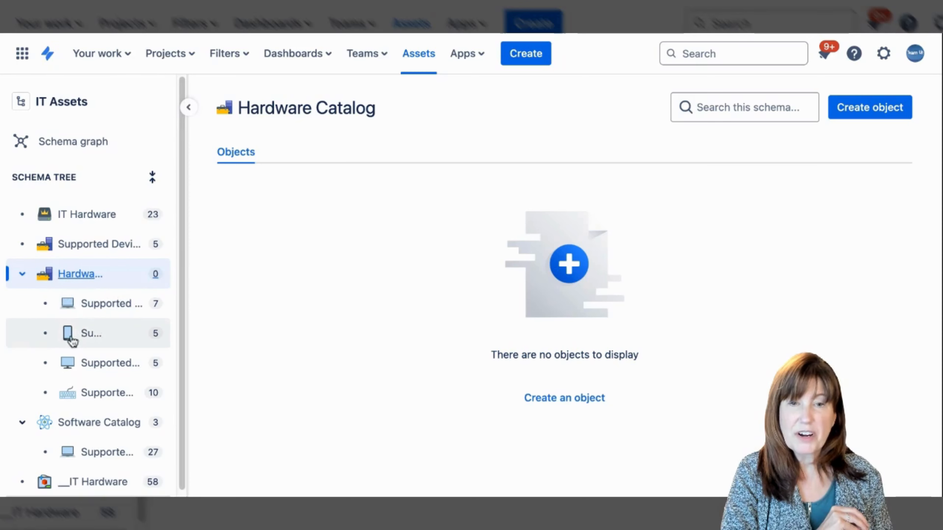
{"action": "left_click", "coordinate": [111, 307]}
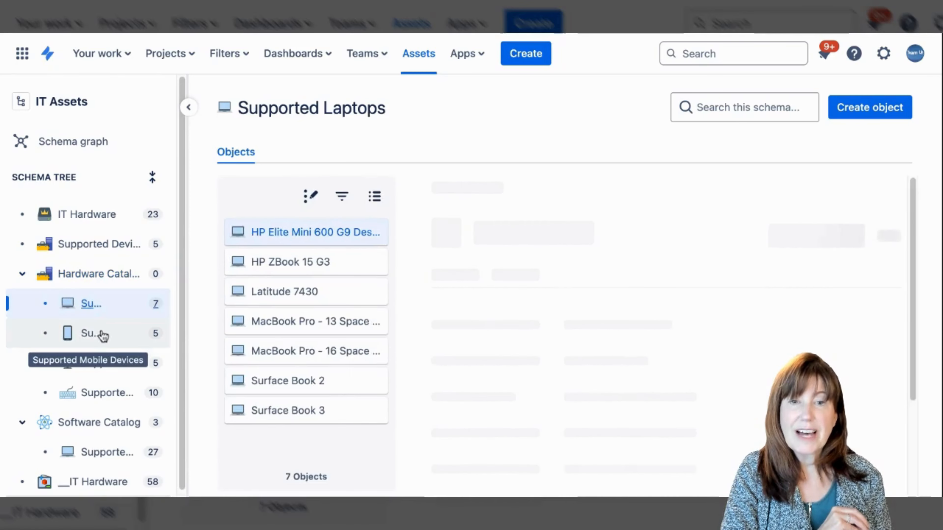
{"action": "left_click", "coordinate": [99, 334]}
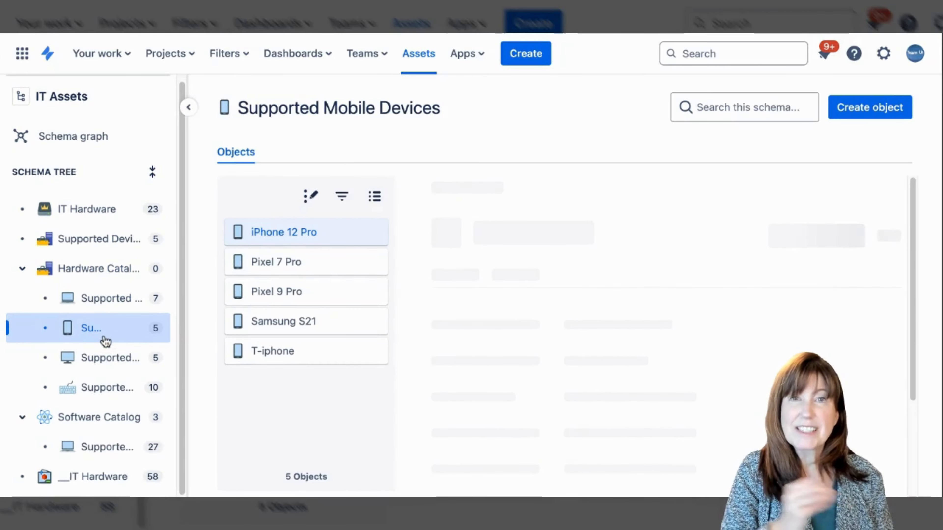
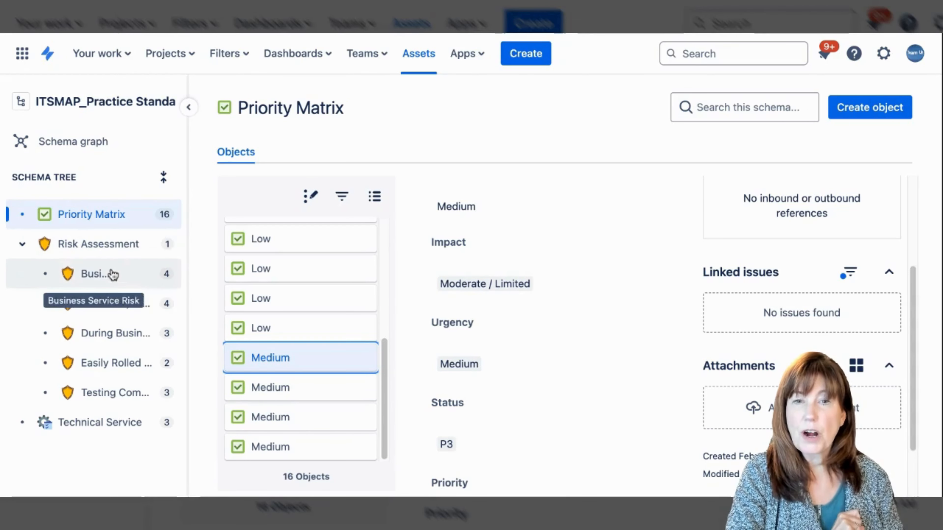
View the Risk Assessment object types for business hours, Easily Rolled Back and testing in the practice standards schema
{"action": "left_click", "coordinate": [104, 341]}
{"action": "left_click", "coordinate": [111, 363]}
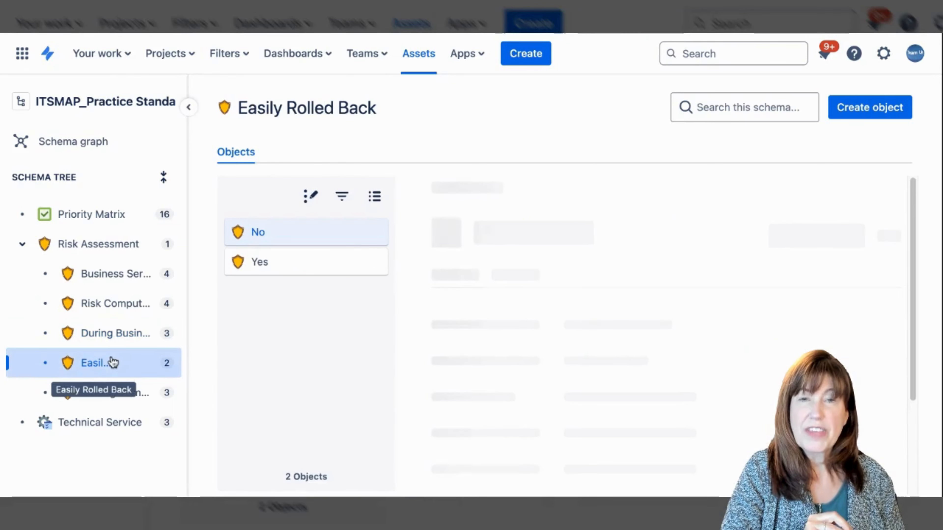
{"action": "left_click", "coordinate": [104, 393]}
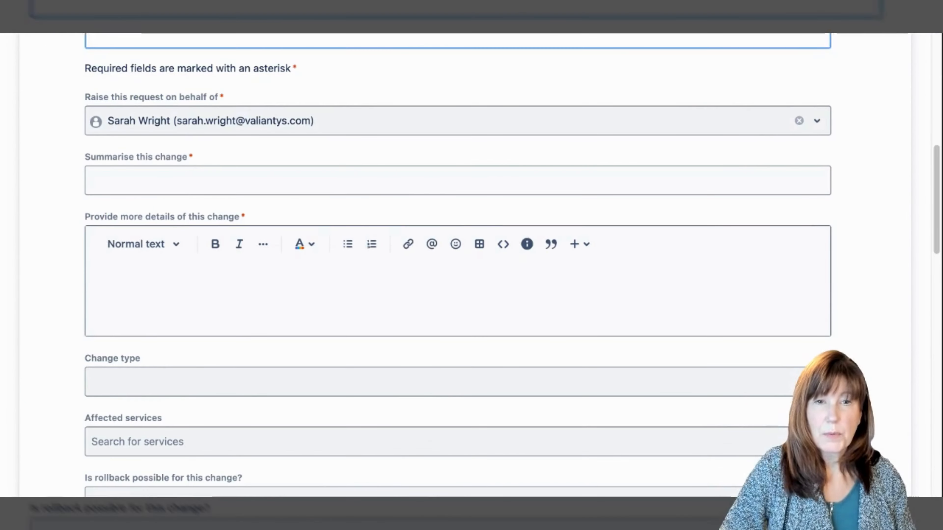
Enter "Change request" as the change summary and "de" as its details in the change request form
{"action": "left_click", "coordinate": [90, 181]}
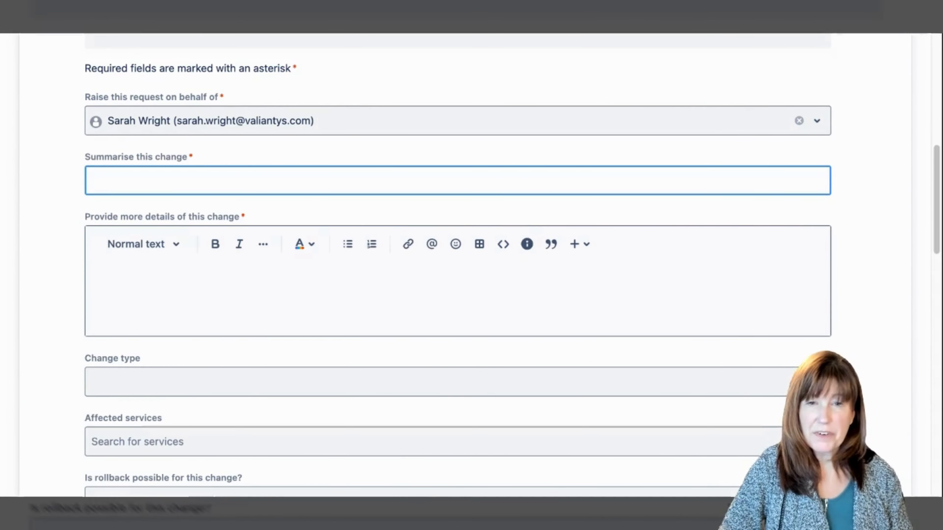
{"action": "type", "text": "Change request"}
{"action": "left_click", "coordinate": [261, 303]}
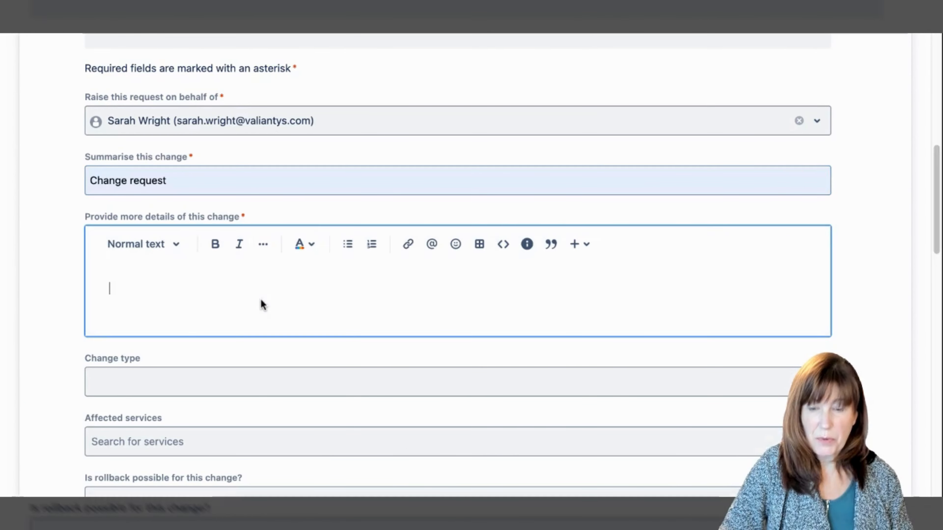
{"action": "type", "text": "de"}
Set the change type to Normal and add Demo Service as the affected service
{"action": "scroll", "coordinate": [257, 334], "scroll_direction": "down", "scroll_amount": 3}
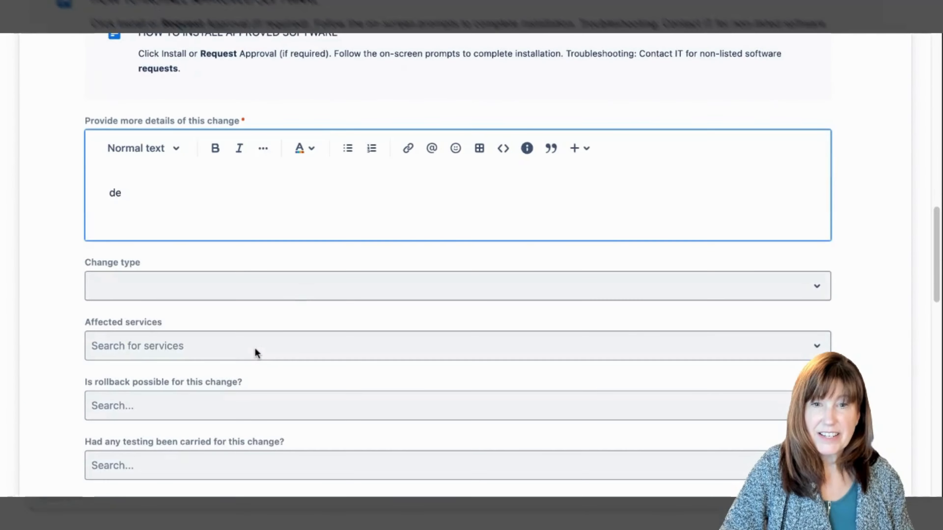
{"action": "left_click", "coordinate": [297, 293]}
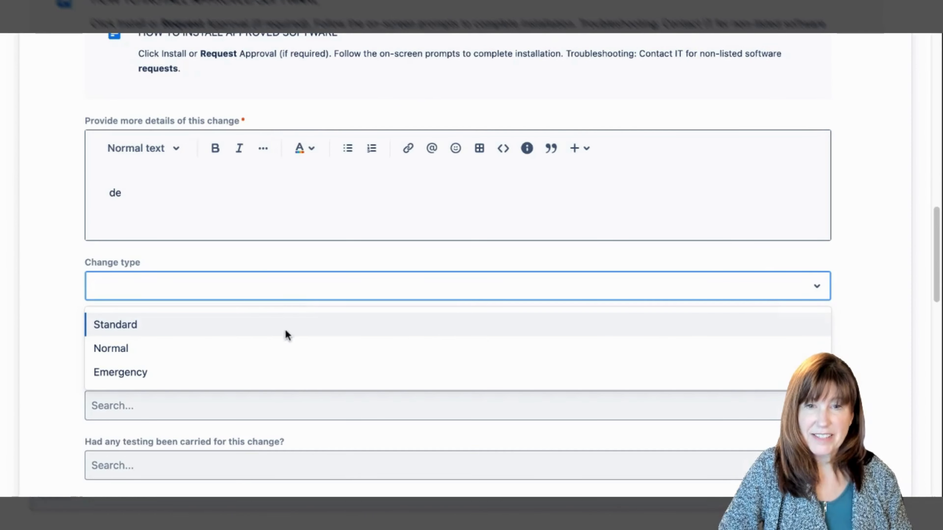
{"action": "left_click", "coordinate": [275, 351]}
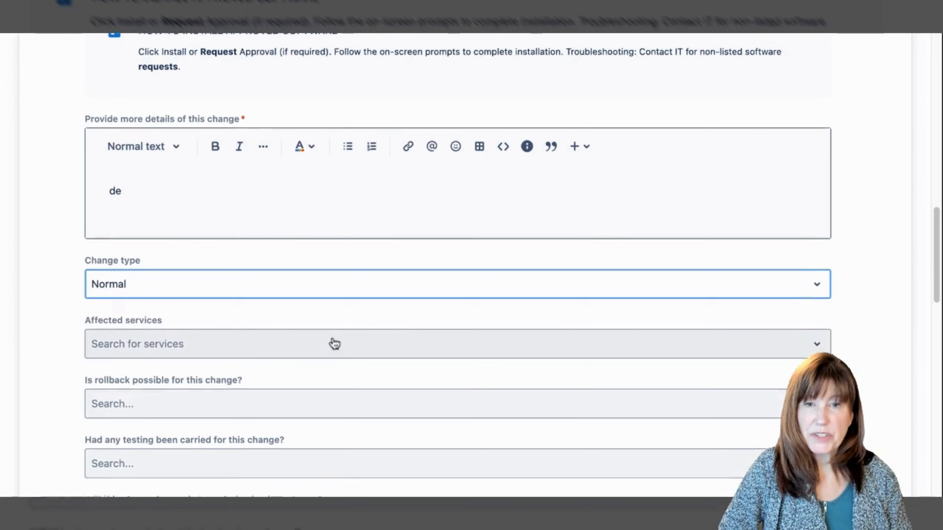
{"action": "scroll", "coordinate": [330, 341], "scroll_direction": "down", "scroll_amount": 4}
{"action": "left_click", "coordinate": [315, 207]}
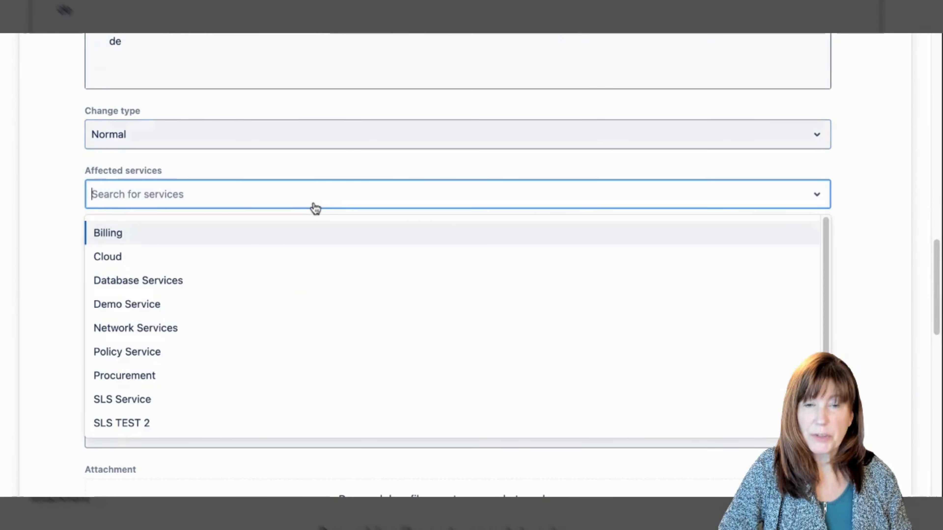
{"action": "left_click", "coordinate": [310, 312]}
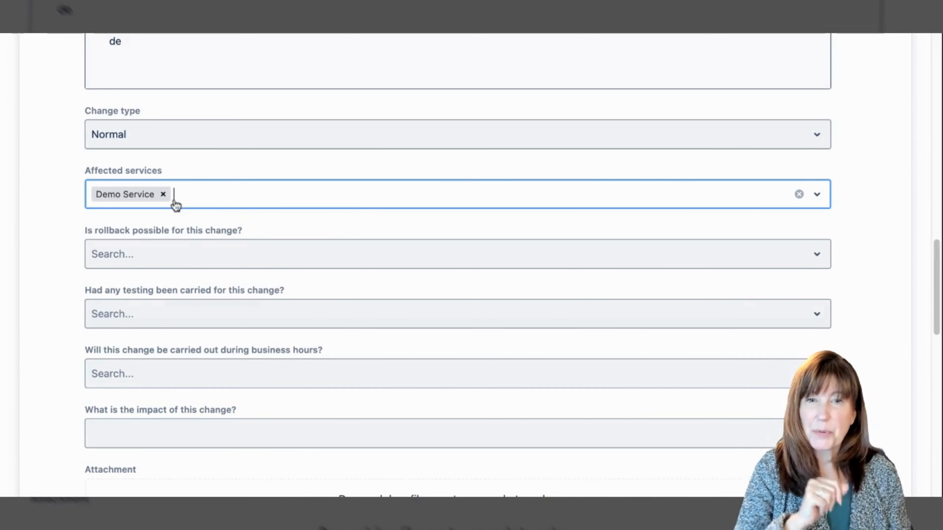
Answer the change's risk questions with a simple or unneeded rollback (Yes), testing "Some", and business hours "Yes, but barely"
{"action": "left_click", "coordinate": [217, 266]}
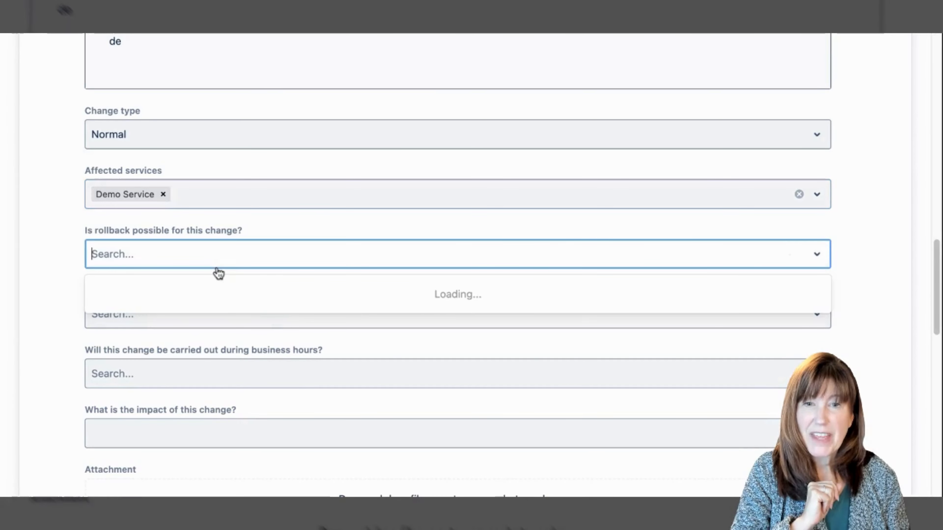
{"action": "left_click", "coordinate": [239, 363]}
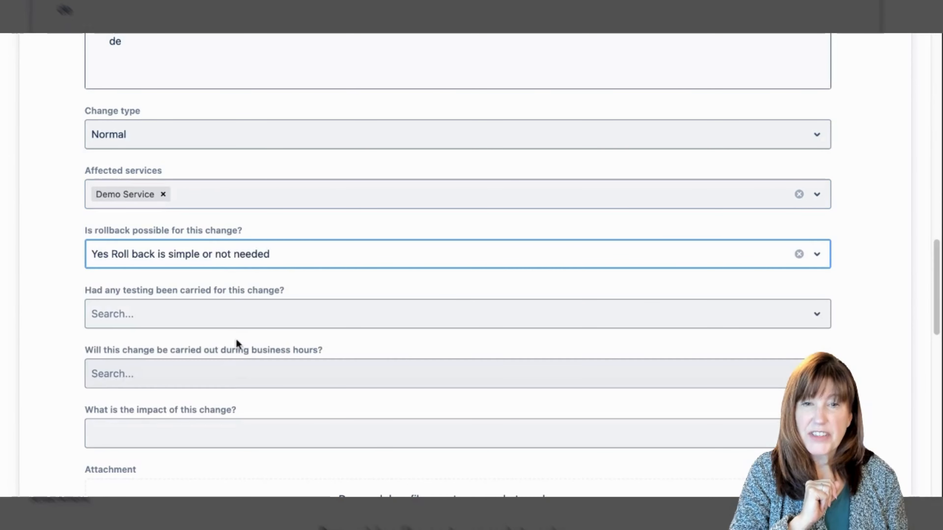
{"action": "left_click", "coordinate": [243, 324]}
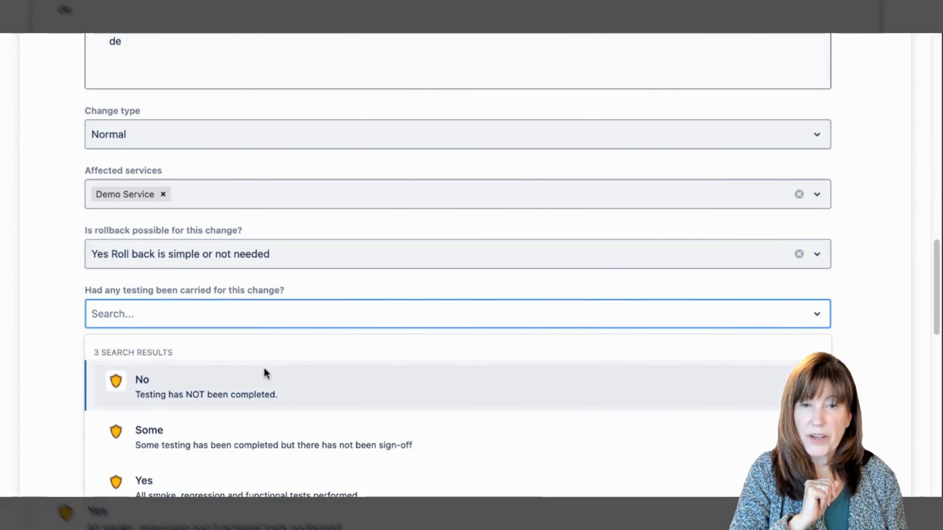
{"action": "left_click", "coordinate": [274, 445]}
{"action": "scroll", "coordinate": [292, 436], "scroll_direction": "down", "scroll_amount": 3}
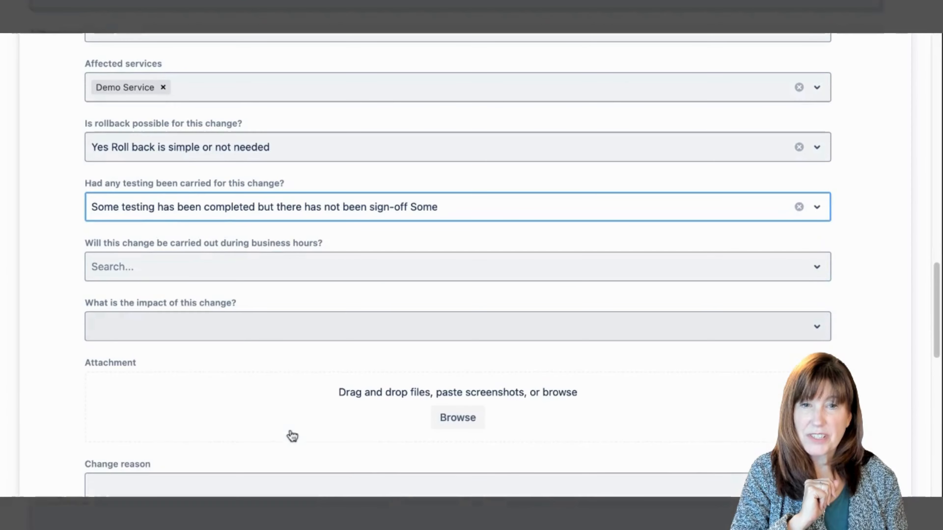
{"action": "left_click", "coordinate": [210, 267]}
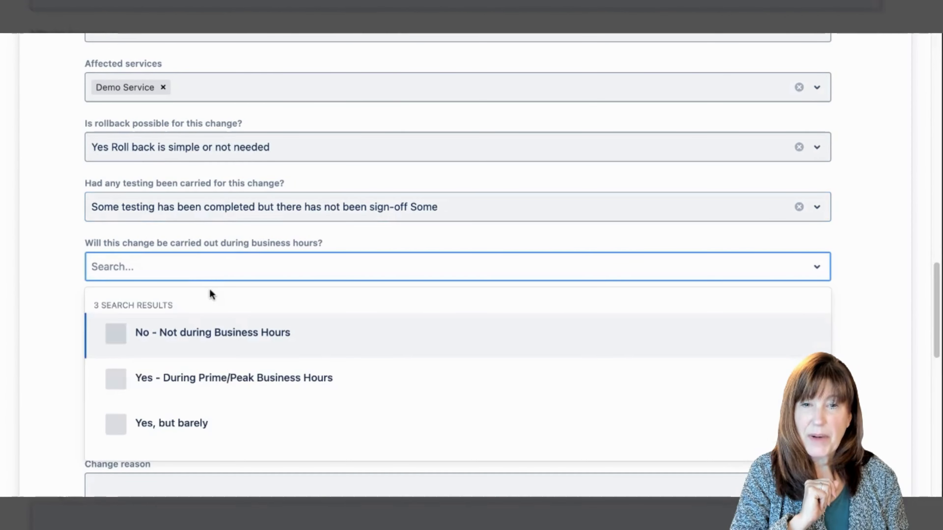
{"action": "left_click", "coordinate": [242, 416]}
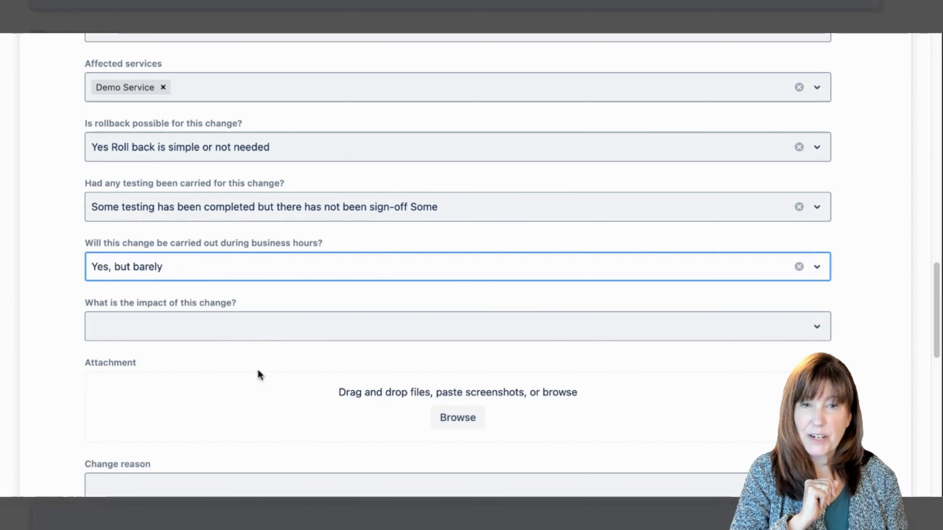
Set the change's impact to Moderate / Limited and submit the change request
{"action": "left_click", "coordinate": [259, 335]}
{"action": "left_click", "coordinate": [262, 412]}
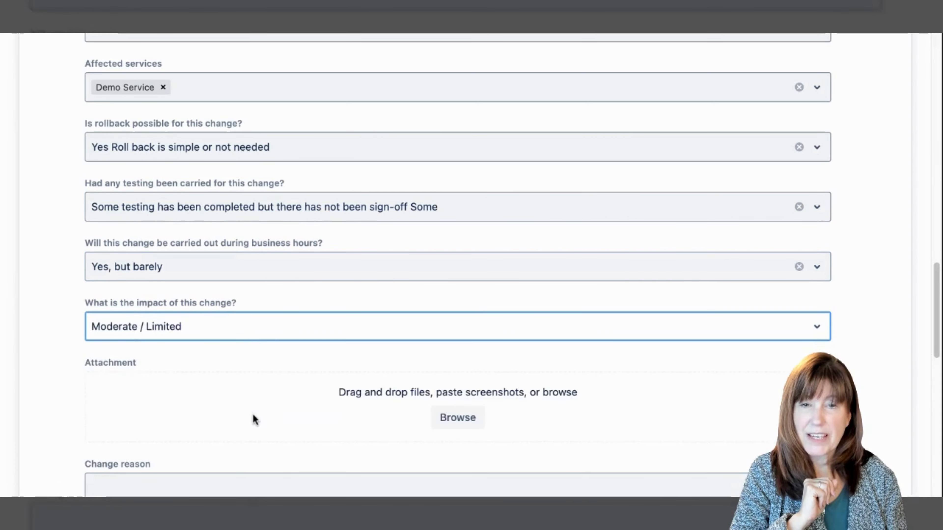
{"action": "scroll", "coordinate": [249, 423], "scroll_direction": "down", "scroll_amount": 5}
{"action": "left_click", "coordinate": [260, 294]}
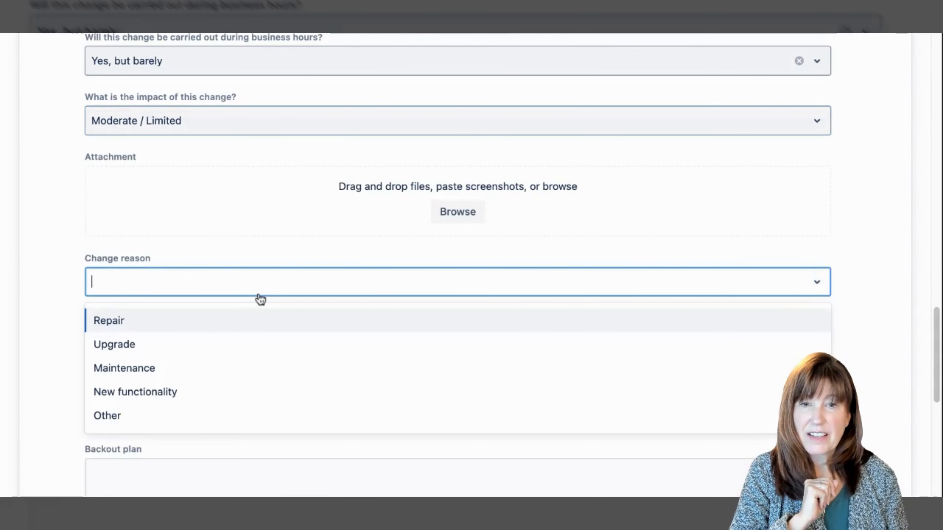
{"action": "left_click", "coordinate": [260, 296]}
{"action": "scroll", "coordinate": [259, 299], "scroll_direction": "down", "scroll_amount": 10}
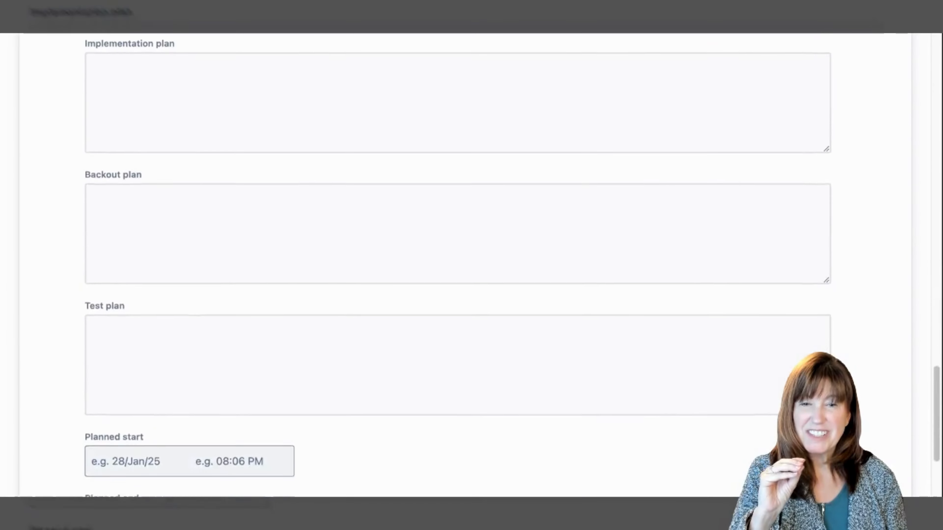
{"action": "left_click", "coordinate": [105, 426]}
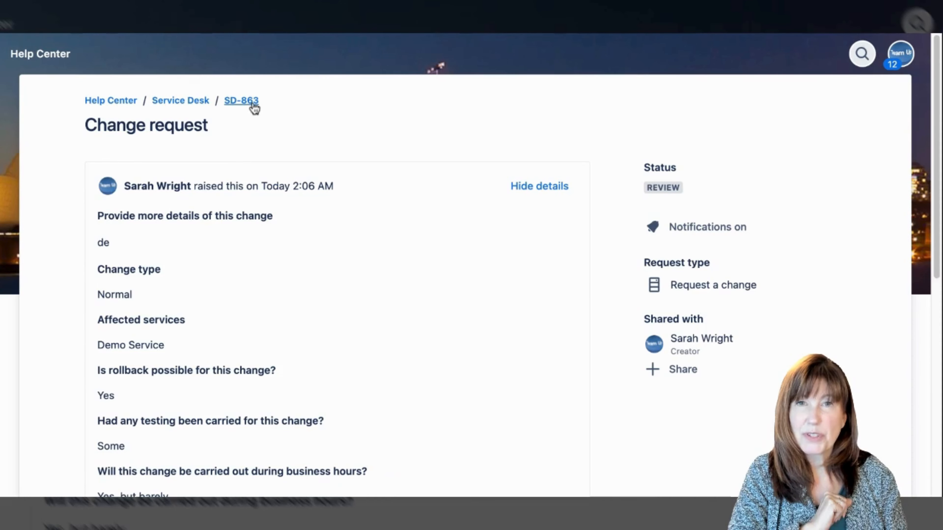
Open the submitted change request's issue and display the object graph of its affected service, Demo Service
{"action": "left_click", "coordinate": [253, 109]}
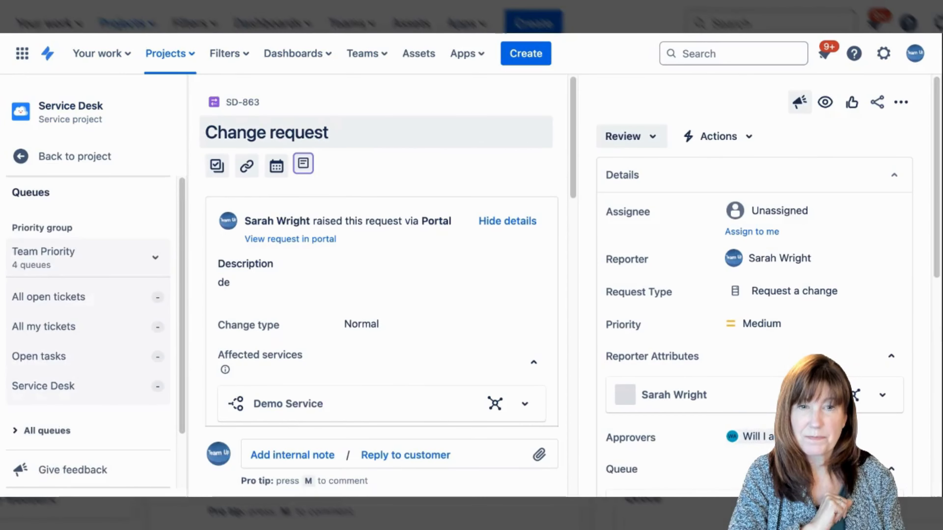
{"action": "scroll", "coordinate": [368, 297], "scroll_direction": "down", "scroll_amount": 3}
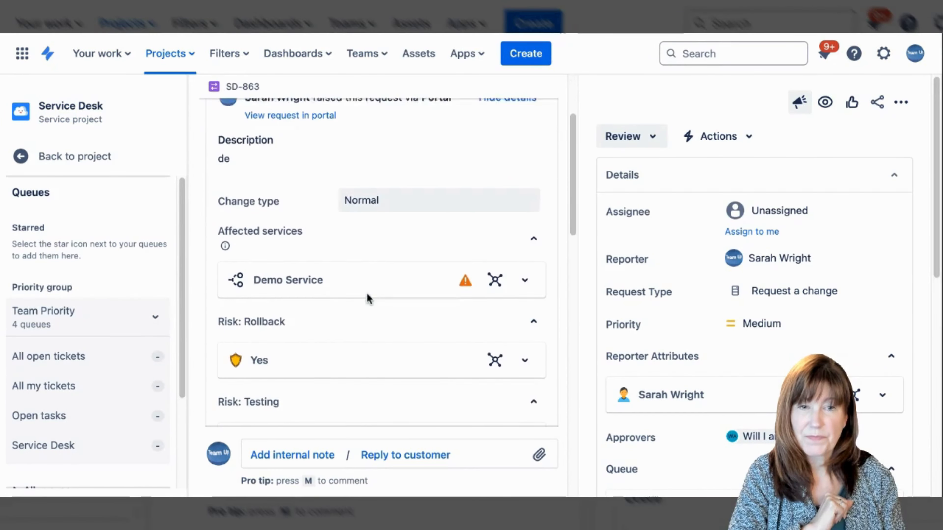
{"action": "left_click", "coordinate": [504, 285]}
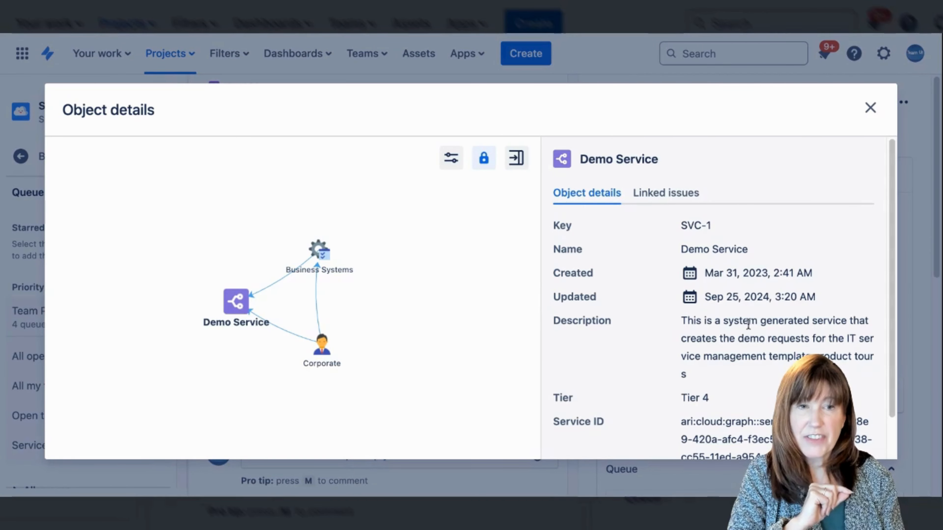
Review the Demo Service object's details and linked issues, and close the object view
{"action": "scroll", "coordinate": [728, 292], "scroll_direction": "down", "scroll_amount": 1}
{"action": "scroll", "coordinate": [728, 292], "scroll_direction": "down", "scroll_amount": 2}
{"action": "scroll", "coordinate": [682, 223], "scroll_direction": "up", "scroll_amount": 2}
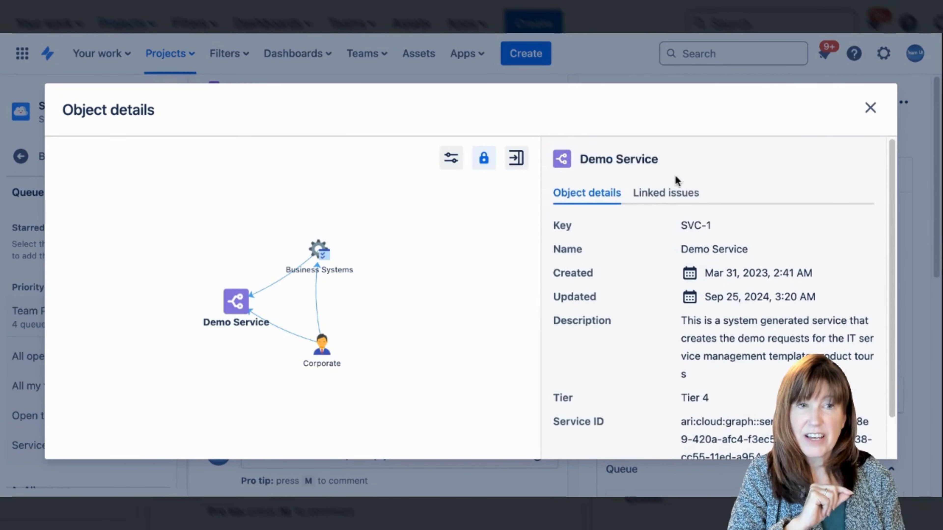
{"action": "left_click", "coordinate": [674, 192]}
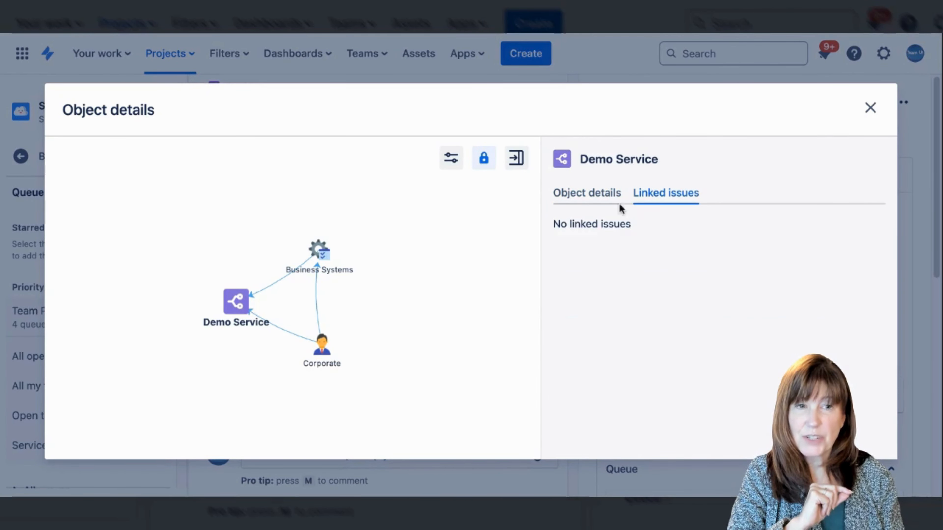
{"action": "left_click", "coordinate": [870, 109]}
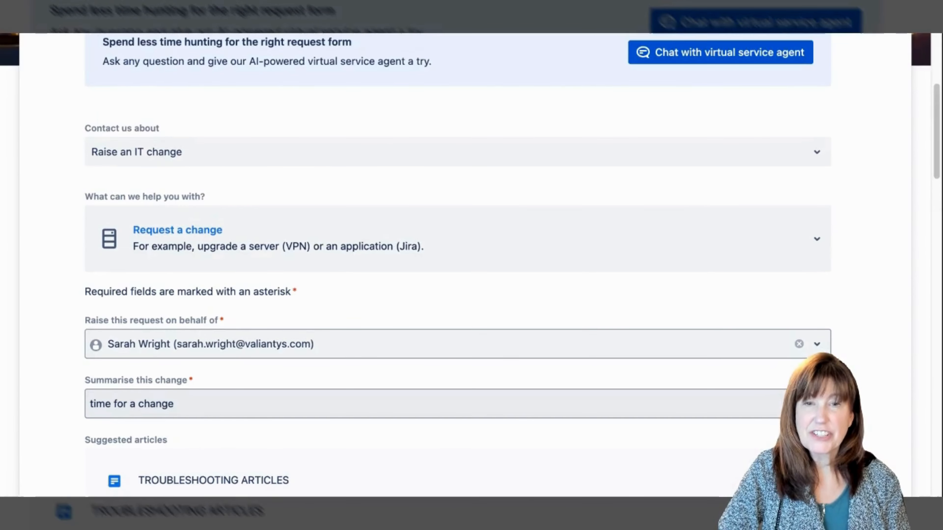
Review the "time for a change" form's answers and available options for rollback, testing, business hours and impact
{"action": "scroll", "coordinate": [385, 336], "scroll_direction": "down", "scroll_amount": 3}
{"action": "scroll", "coordinate": [385, 336], "scroll_direction": "down", "scroll_amount": 10}
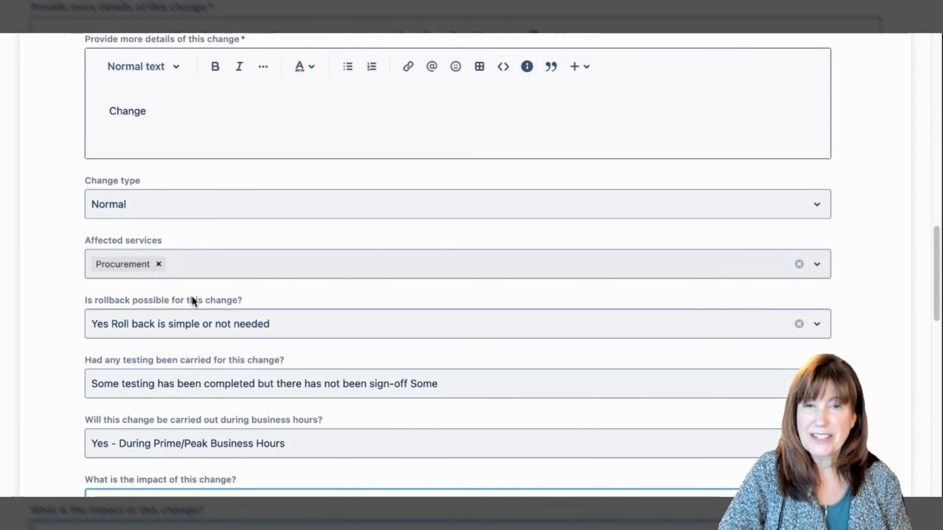
{"action": "scroll", "coordinate": [192, 297], "scroll_direction": "down", "scroll_amount": 3}
{"action": "scroll", "coordinate": [191, 296], "scroll_direction": "down", "scroll_amount": 1}
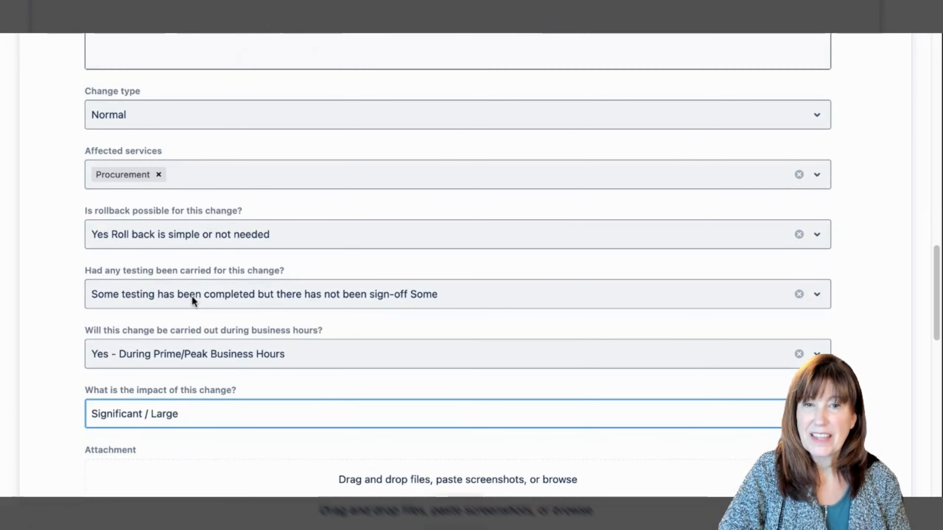
{"action": "left_click", "coordinate": [332, 244]}
{"action": "left_click", "coordinate": [332, 243]}
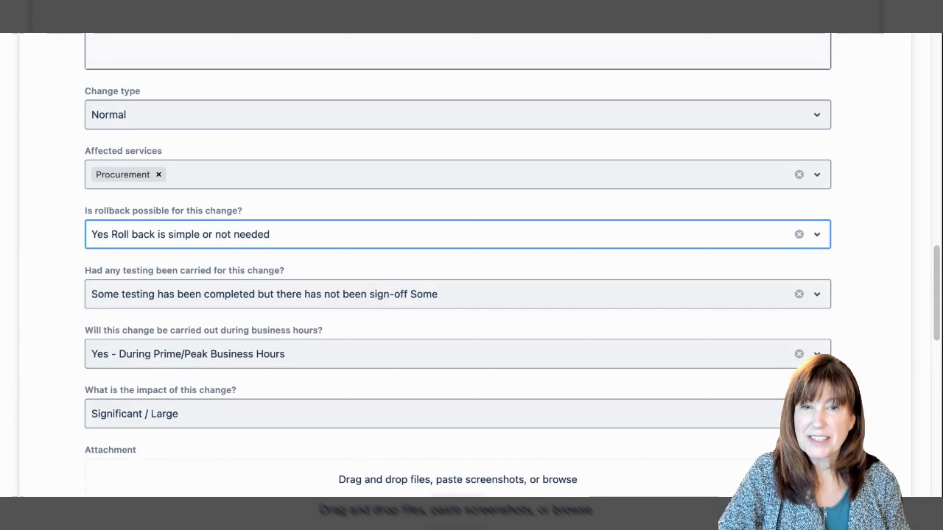
{"action": "left_click", "coordinate": [338, 295]}
{"action": "left_click", "coordinate": [338, 295]}
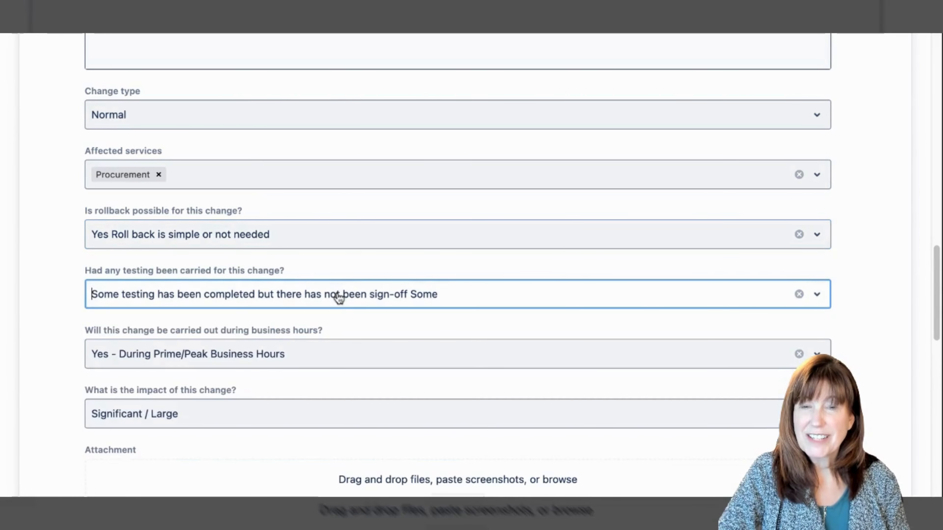
{"action": "left_click", "coordinate": [340, 357]}
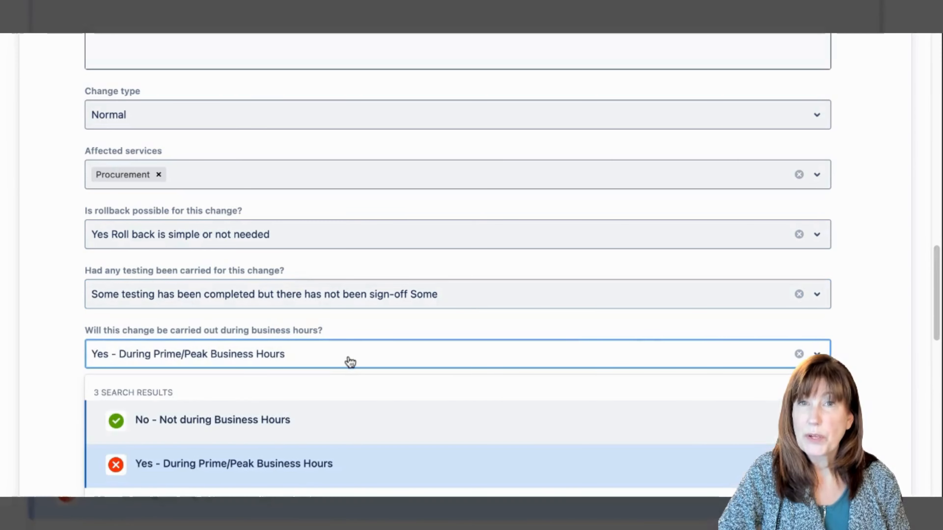
{"action": "left_click", "coordinate": [349, 363]}
{"action": "left_click", "coordinate": [353, 419]}
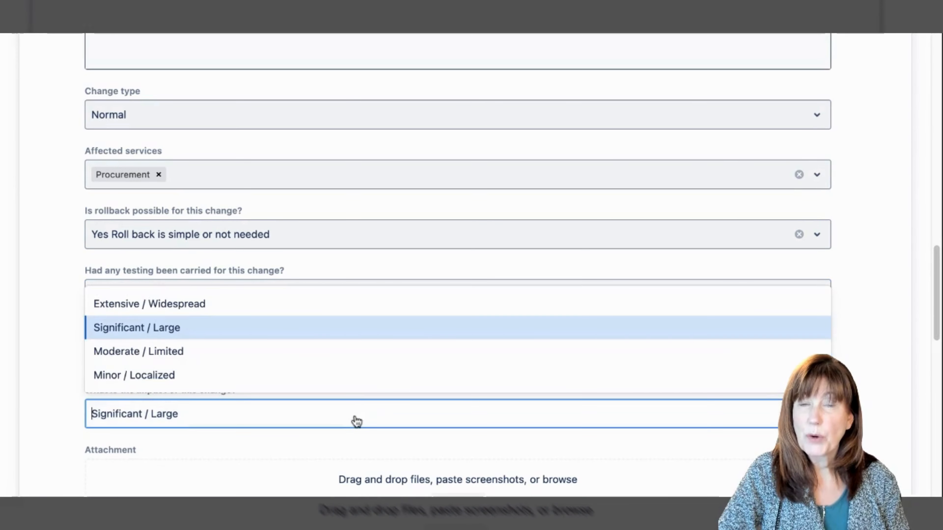
{"action": "left_click", "coordinate": [353, 419]}
Submit the "time for a change" request and open its issue in the service project
{"action": "scroll", "coordinate": [113, 334], "scroll_direction": "down", "scroll_amount": 20}
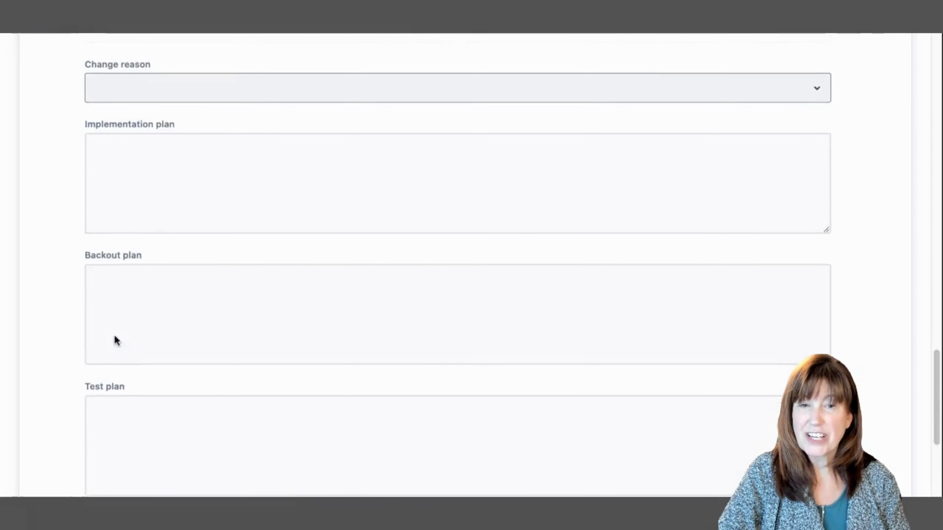
{"action": "left_click", "coordinate": [117, 419]}
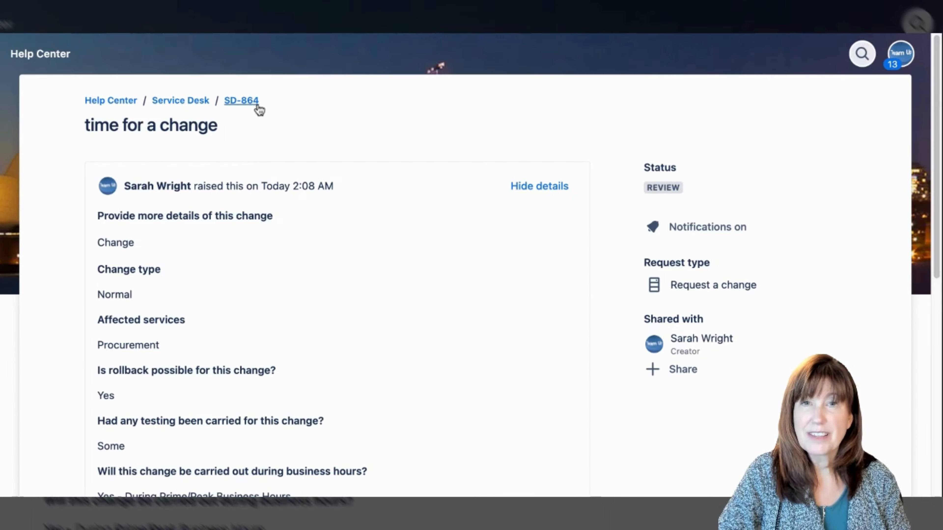
{"action": "left_click", "coordinate": [241, 100]}
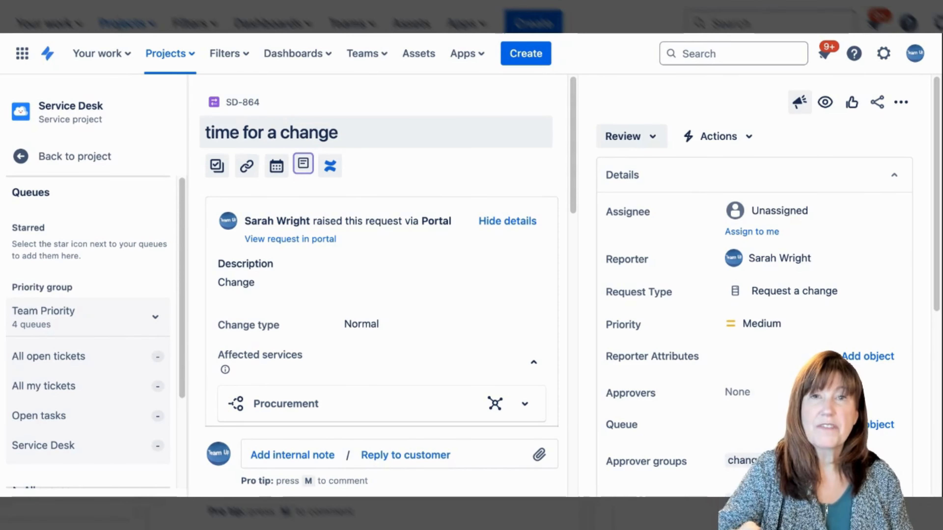
Examine the issue's risk objects, impact, reporter attributes, approvers, approver groups and change risk
{"action": "scroll", "coordinate": [285, 295], "scroll_direction": "down", "scroll_amount": 10}
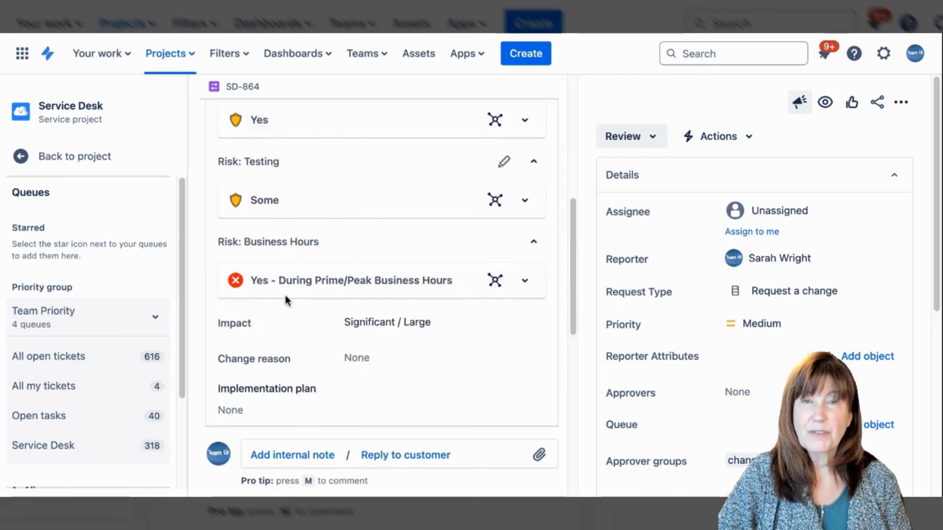
{"action": "scroll", "coordinate": [285, 295], "scroll_direction": "down", "scroll_amount": 3}
{"action": "scroll", "coordinate": [788, 338], "scroll_direction": "down", "scroll_amount": 2}
{"action": "scroll", "coordinate": [789, 337], "scroll_direction": "down", "scroll_amount": 5}
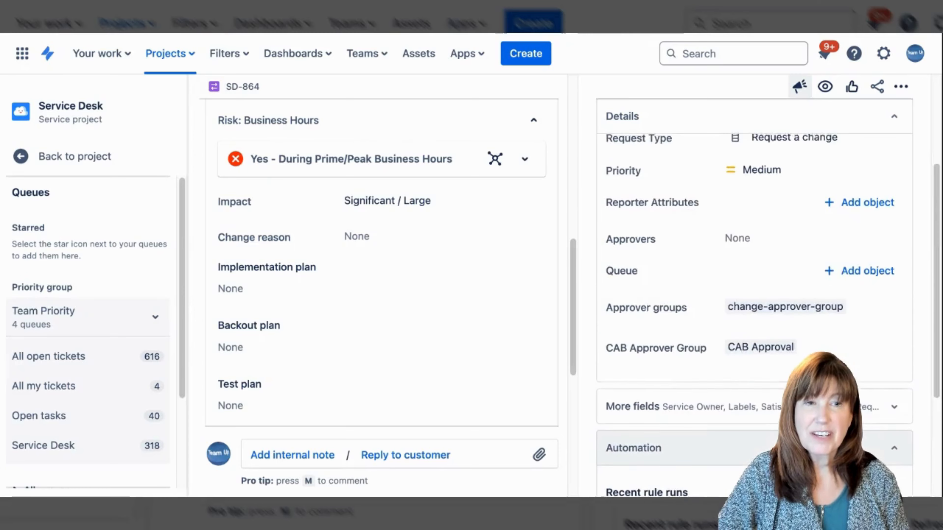
{"action": "scroll", "coordinate": [812, 246], "scroll_direction": "up", "scroll_amount": 7}
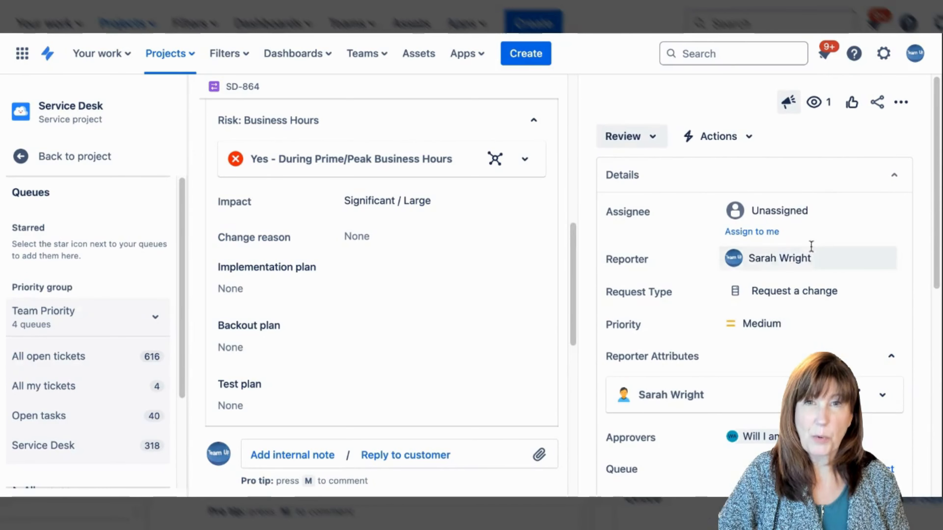
{"action": "scroll", "coordinate": [833, 126], "scroll_direction": "down", "scroll_amount": 8}
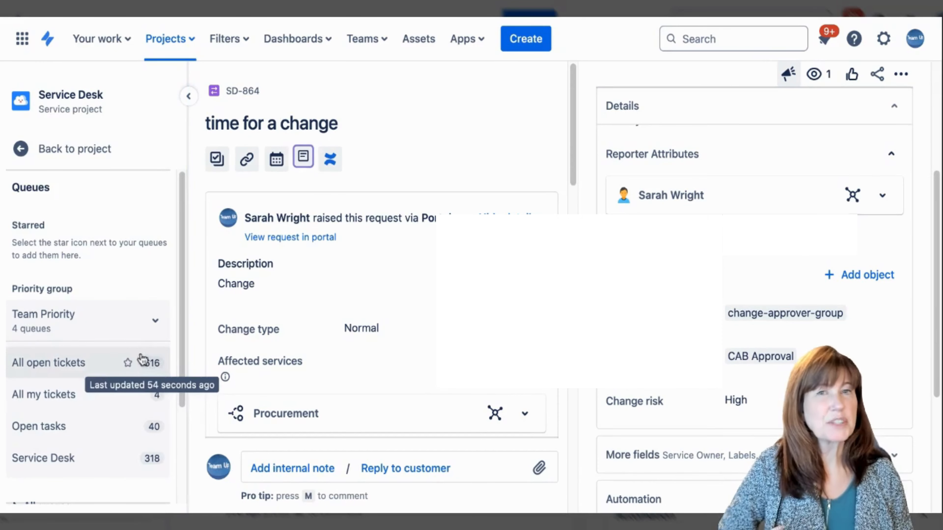
Open the Set Out of Office form and set the leave dates from 1/27/2025 to 2/1/2025
{"action": "scroll", "coordinate": [141, 405], "scroll_direction": "down", "scroll_amount": 4}
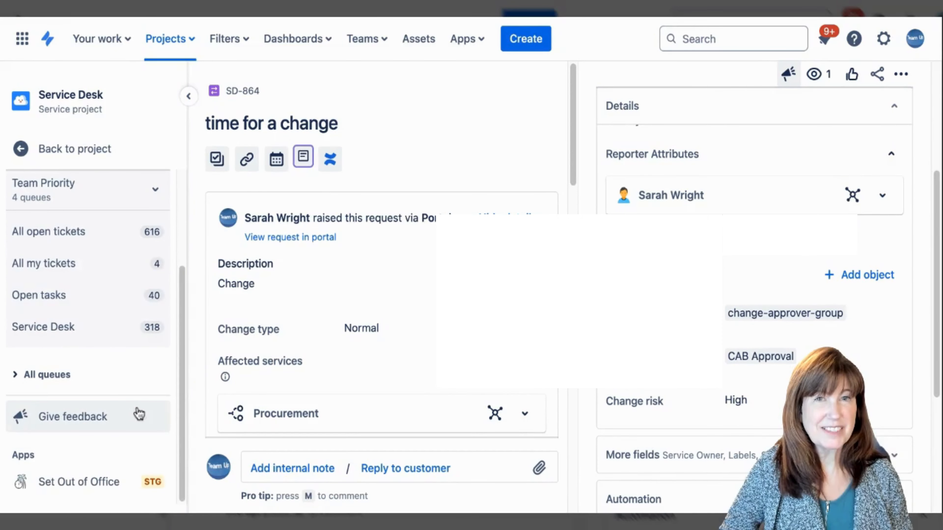
{"action": "left_click", "coordinate": [97, 487]}
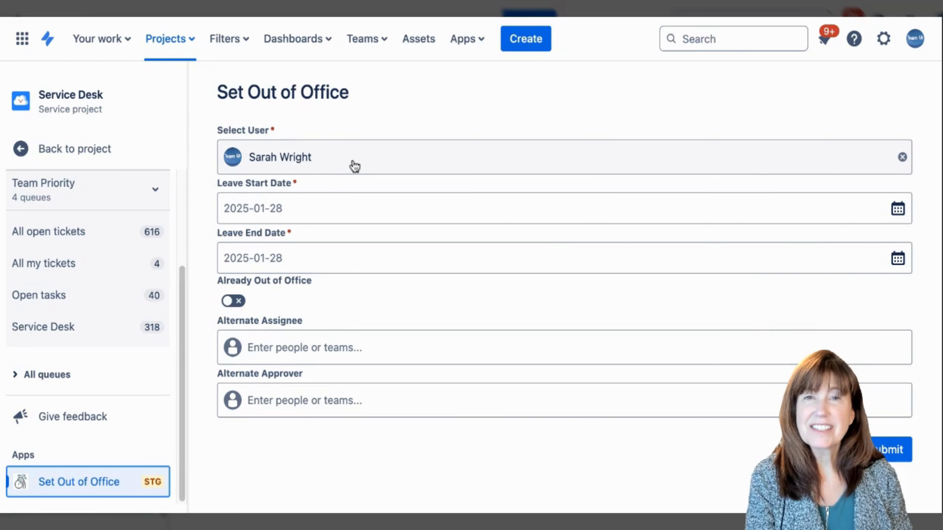
{"action": "left_click", "coordinate": [354, 209]}
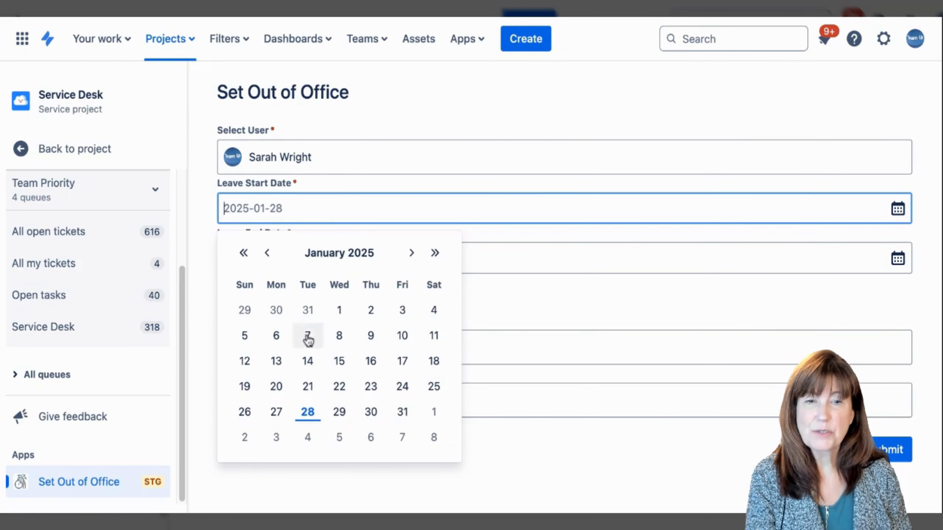
{"action": "left_click", "coordinate": [276, 412]}
{"action": "left_click", "coordinate": [353, 258]}
{"action": "left_click", "coordinate": [434, 462]}
Choose an alternate assignee and an alternate approver for the out-of-office period
{"action": "left_click", "coordinate": [482, 347]}
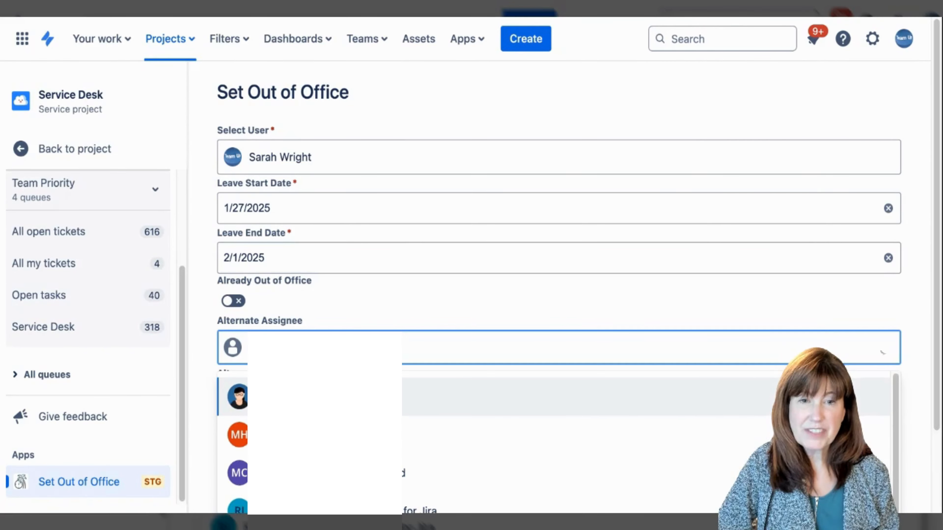
{"action": "key", "text": "Escape"}
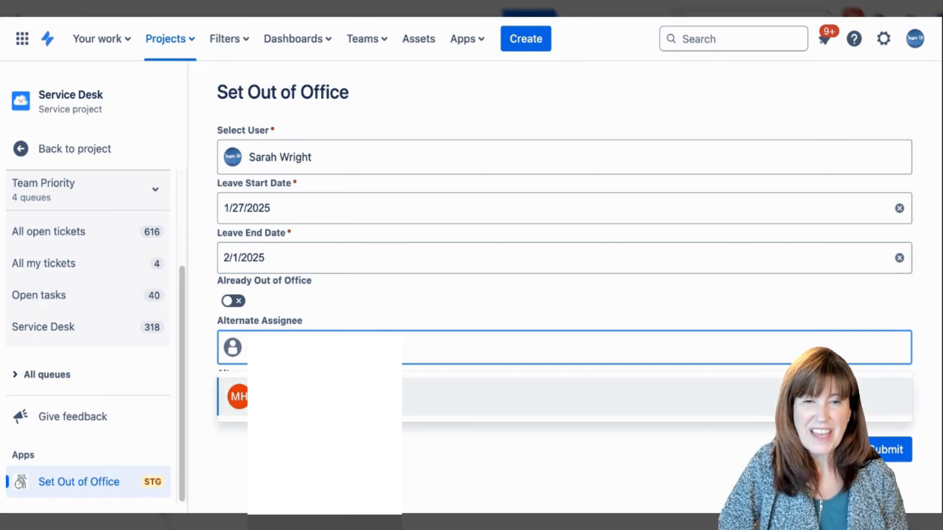
{"action": "key", "text": "Tab"}
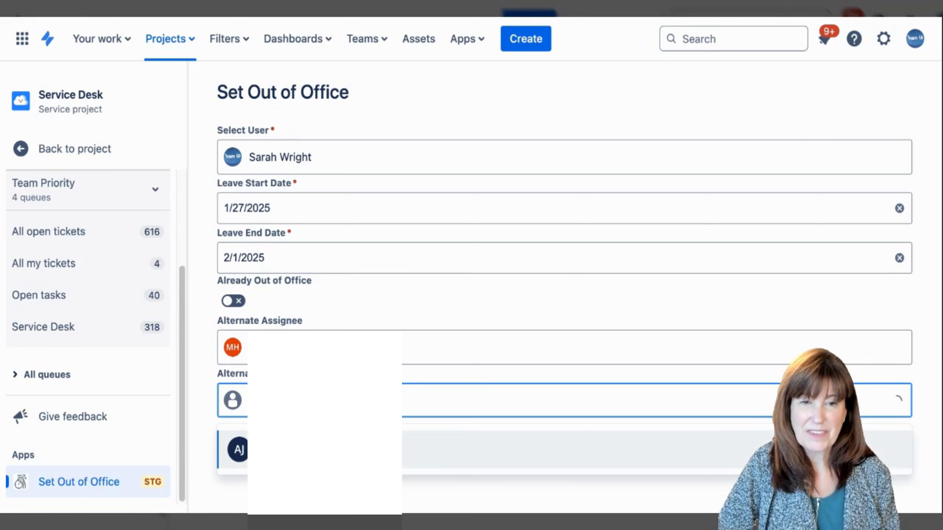
{"action": "left_click", "coordinate": [427, 450]}
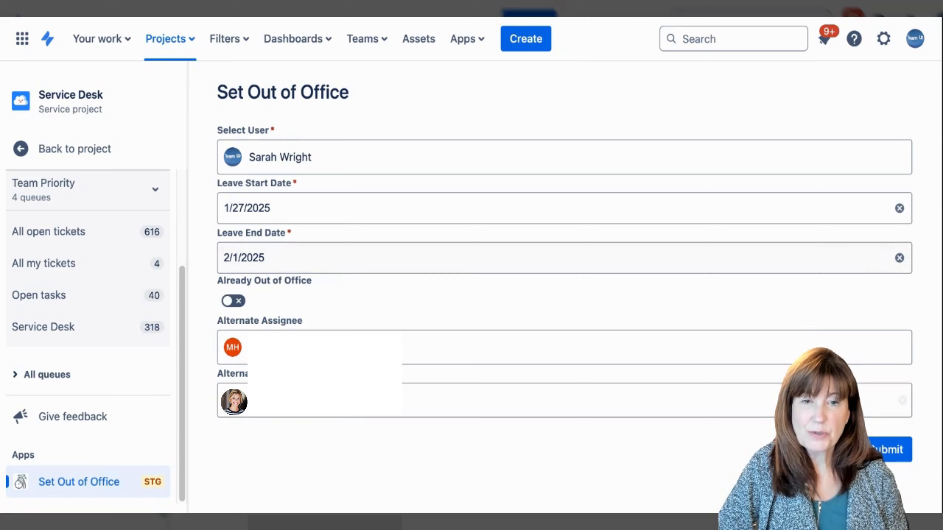